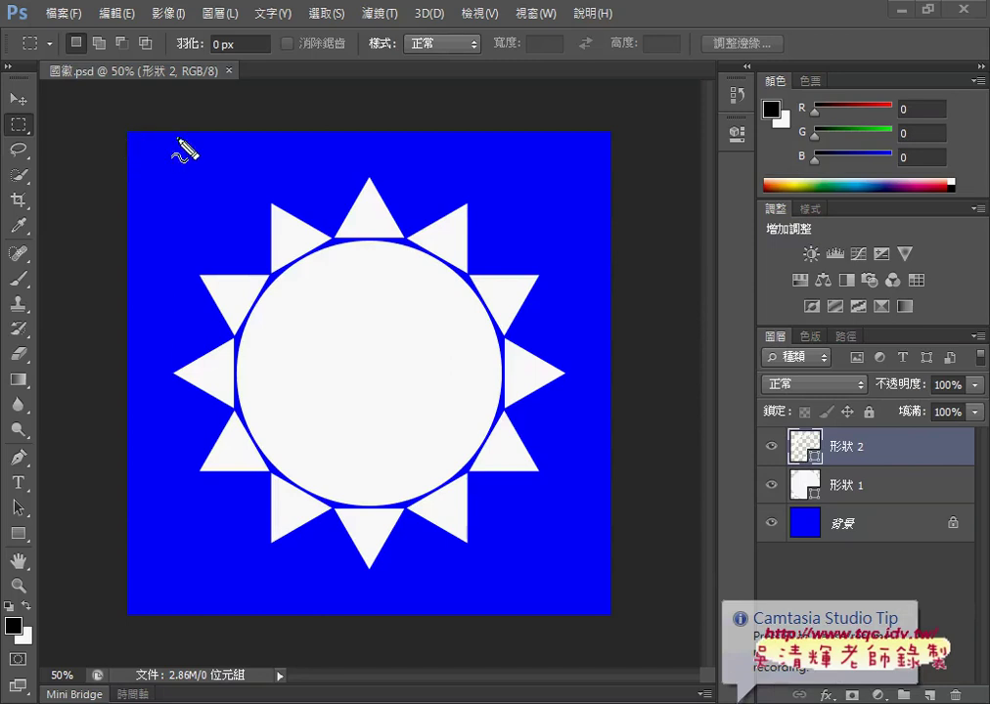
# - Start a new blank document from the File menu
pyautogui.moveTo(120, 132); pyautogui.dragTo(169, 95)
pyautogui.moveTo(591, 110); pyautogui.dragTo(605, 129)
pyautogui.moveTo(384, 85)
pyautogui.mouseDown()
pyautogui.moveTo(383, 106)
pyautogui.moveTo(475, 95)
pyautogui.mouseUp()
pyautogui.moveTo(611, 135); pyautogui.dragTo(629, 148)
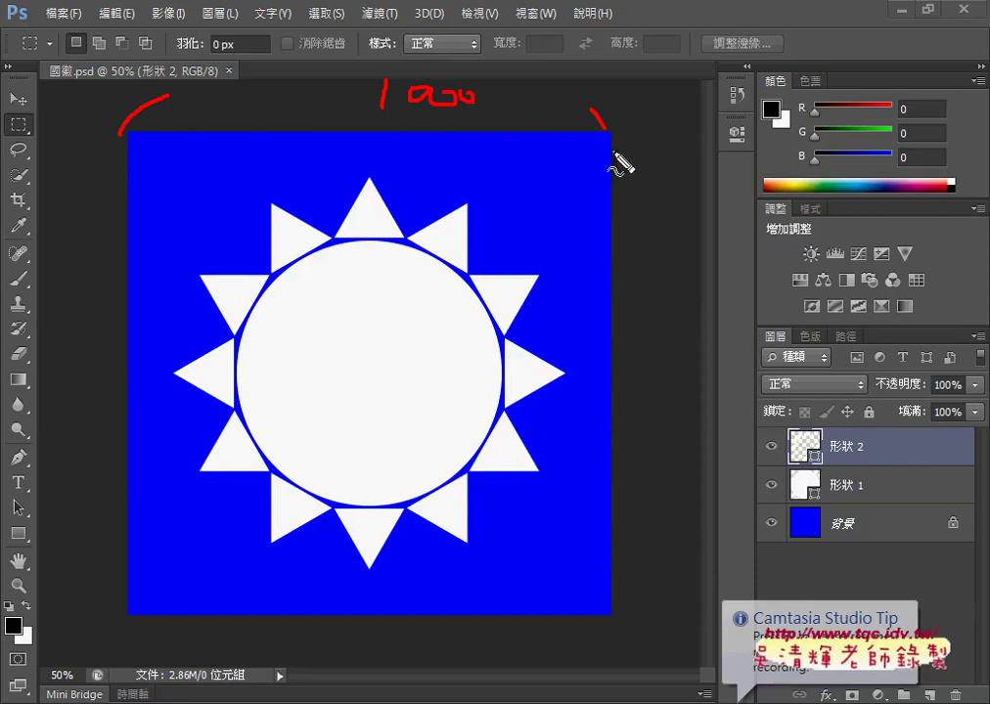
pyautogui.moveTo(618, 571); pyautogui.dragTo(640, 517)
pyautogui.moveTo(663, 357)
pyautogui.mouseDown()
pyautogui.moveTo(663, 401)
pyautogui.moveTo(714, 372)
pyautogui.moveTo(723, 380)
pyautogui.mouseUp()
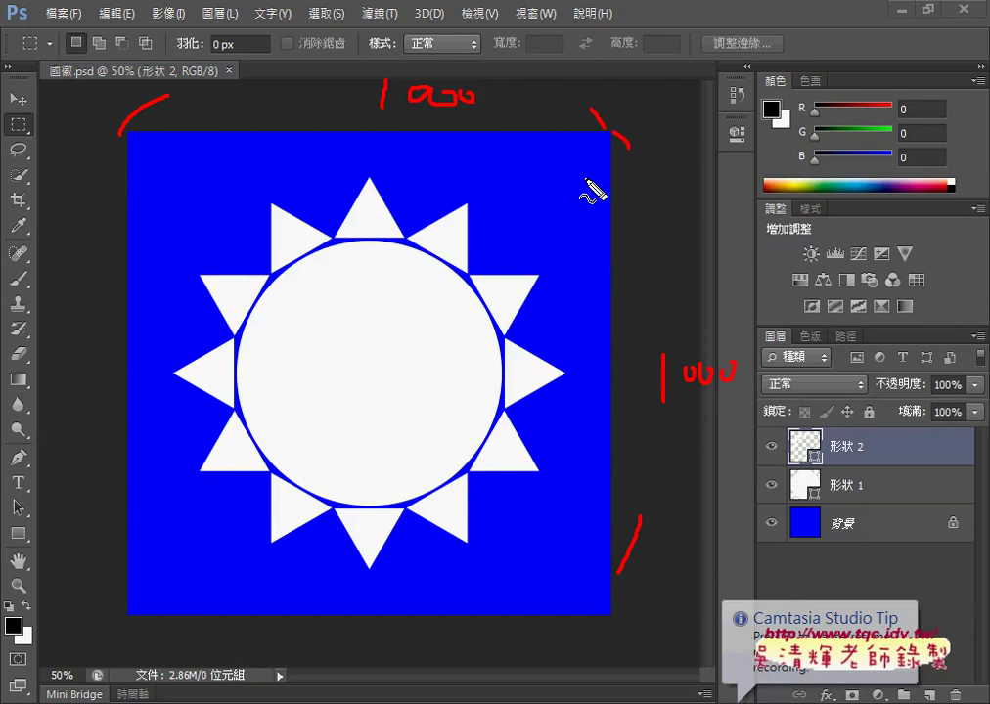
pyautogui.press('Escape')
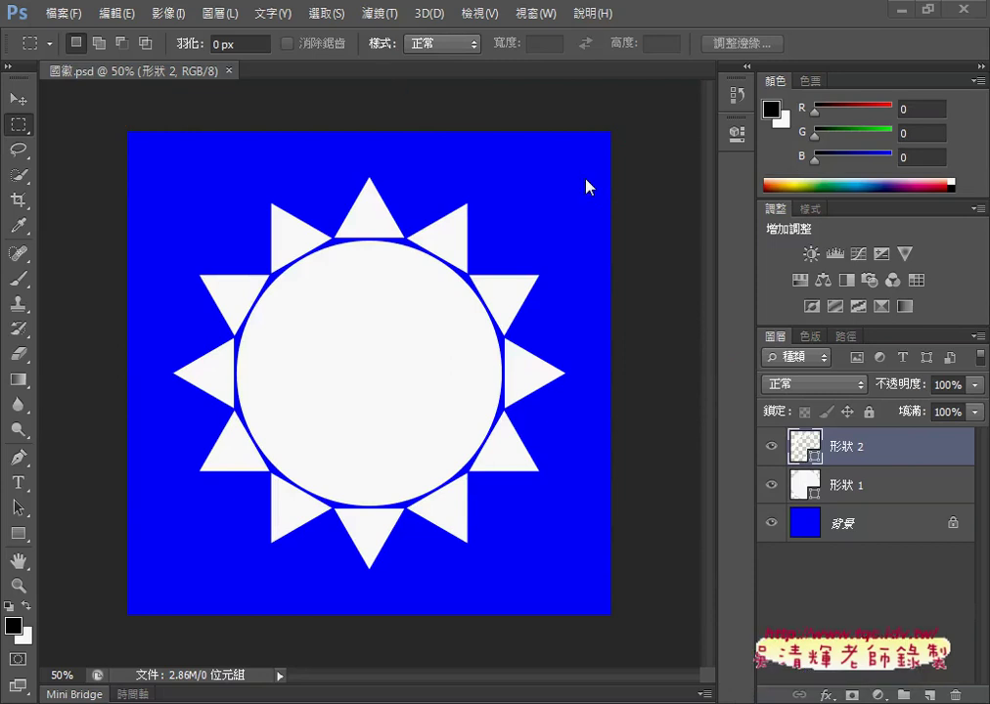
pyautogui.click(72, 19)
pyautogui.click(78, 35)
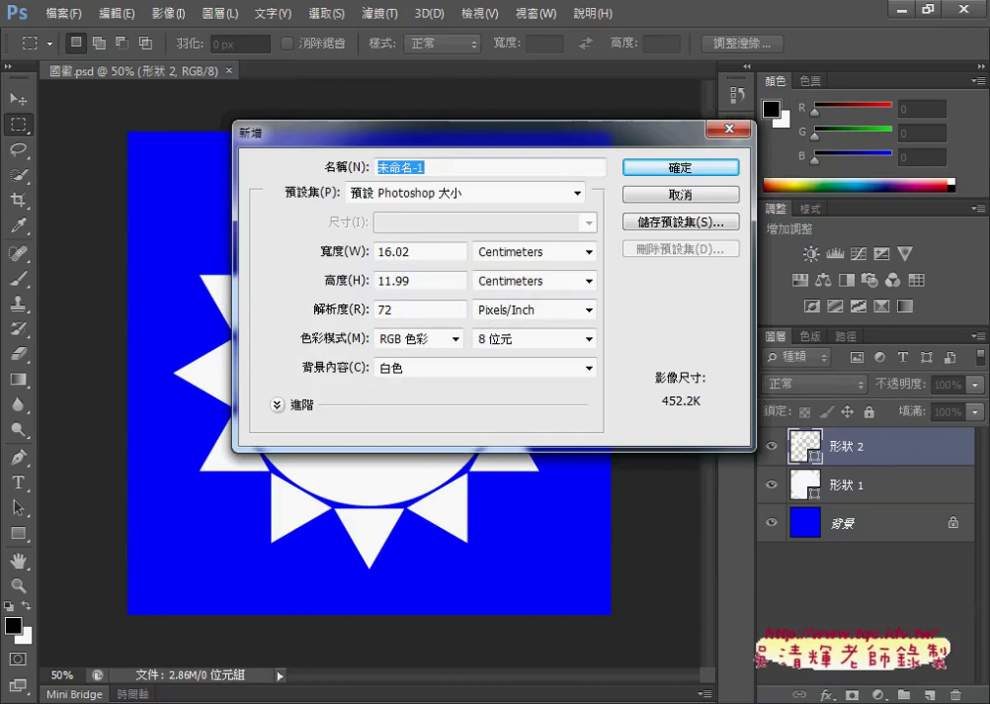
# - Check the text input method's settings and keyboard layout choices
pyautogui.click(698, 421)
pyautogui.rightClick(691, 680)
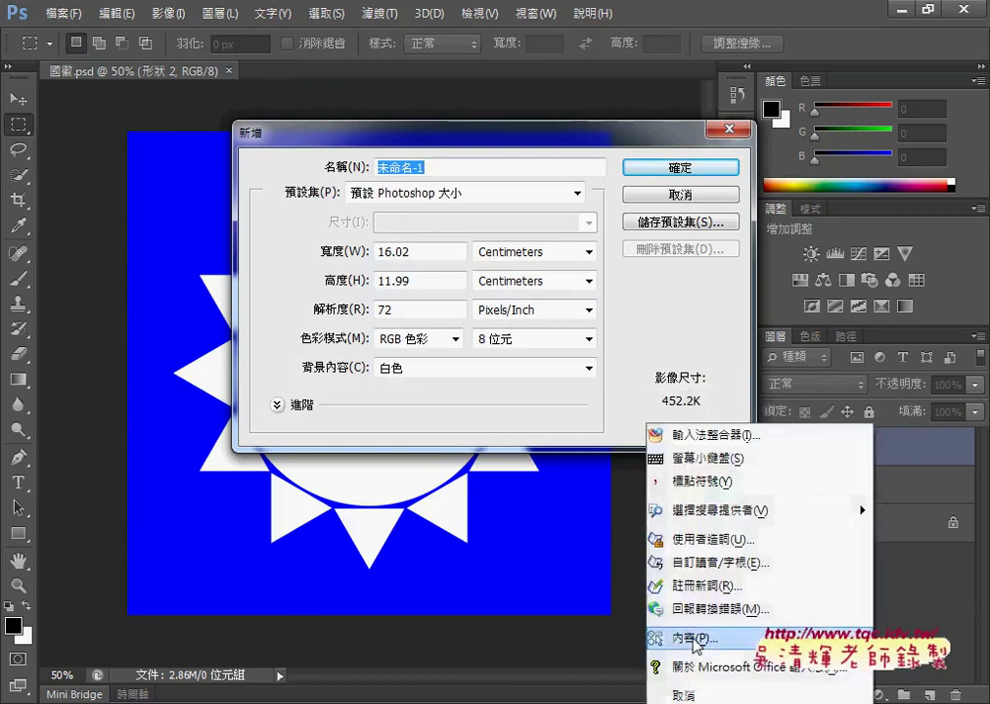
pyautogui.click(693, 638)
pyautogui.click(407, 137)
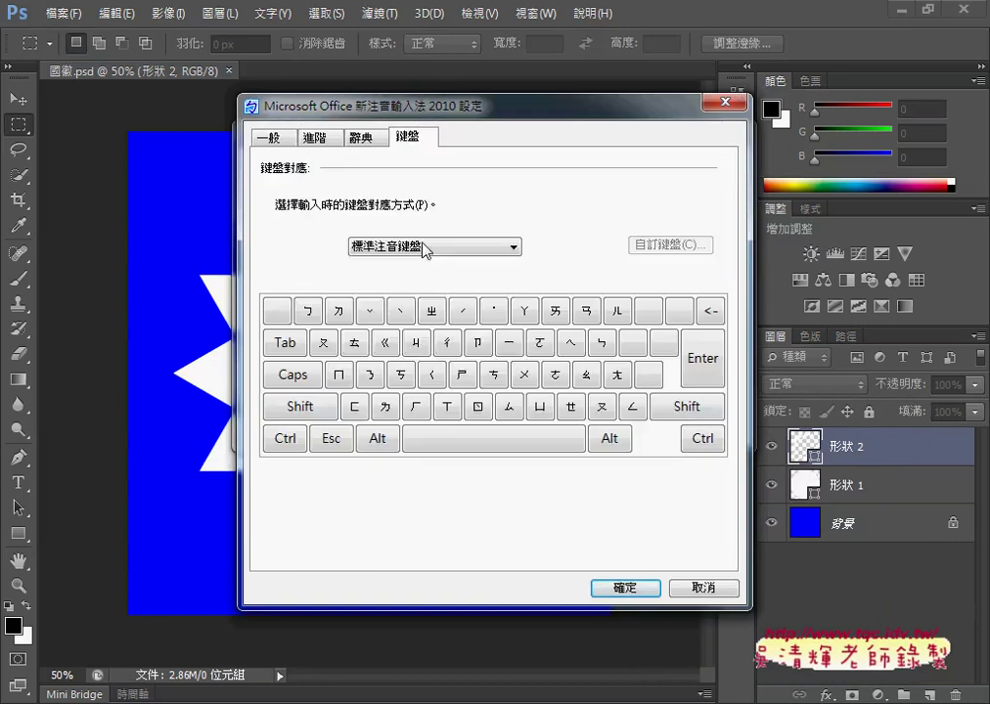
pyautogui.click(434, 248)
pyautogui.click(436, 262)
pyautogui.click(625, 587)
# - Create the document 國旗 at 2000 × 2000 pixels with a white background
pyautogui.hotkey('ctrl', 'n')
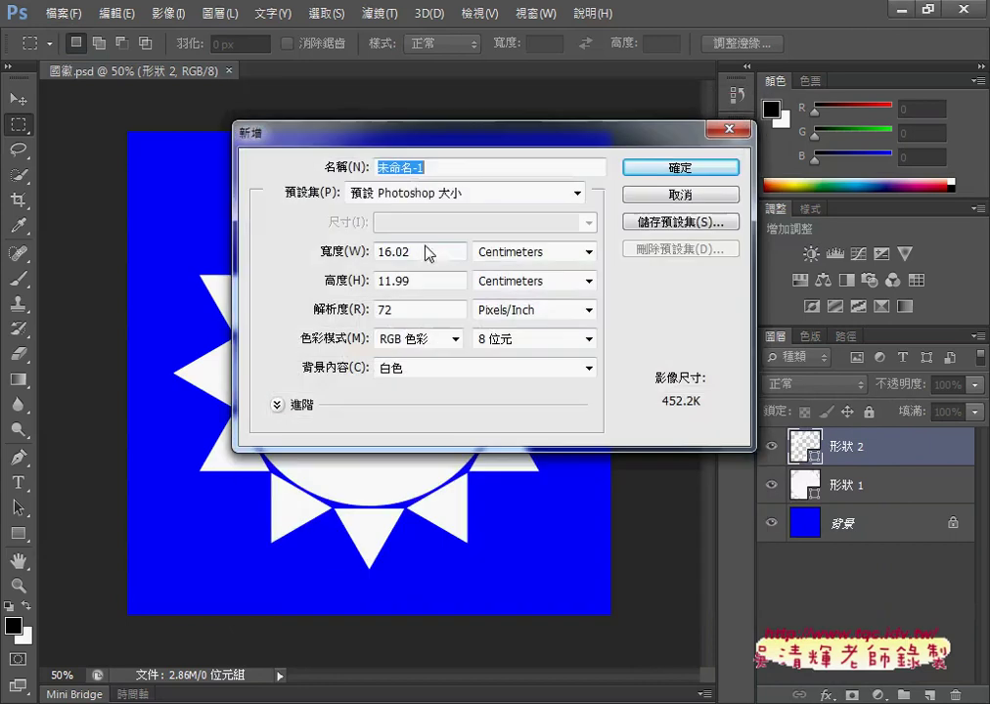
pyautogui.write('國')
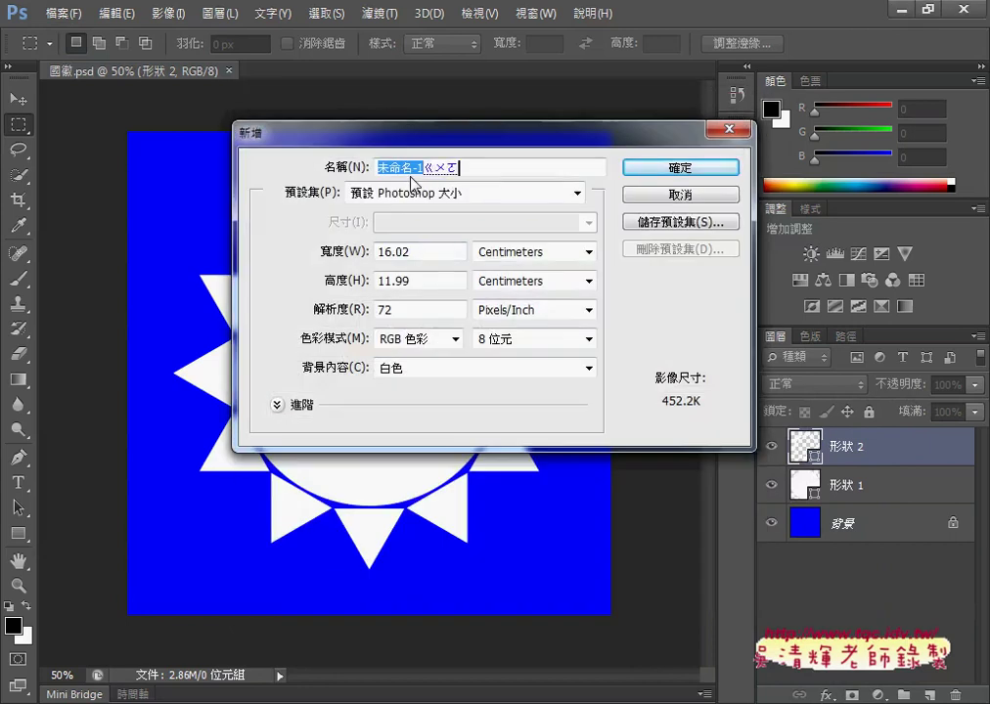
pyautogui.write('旗')
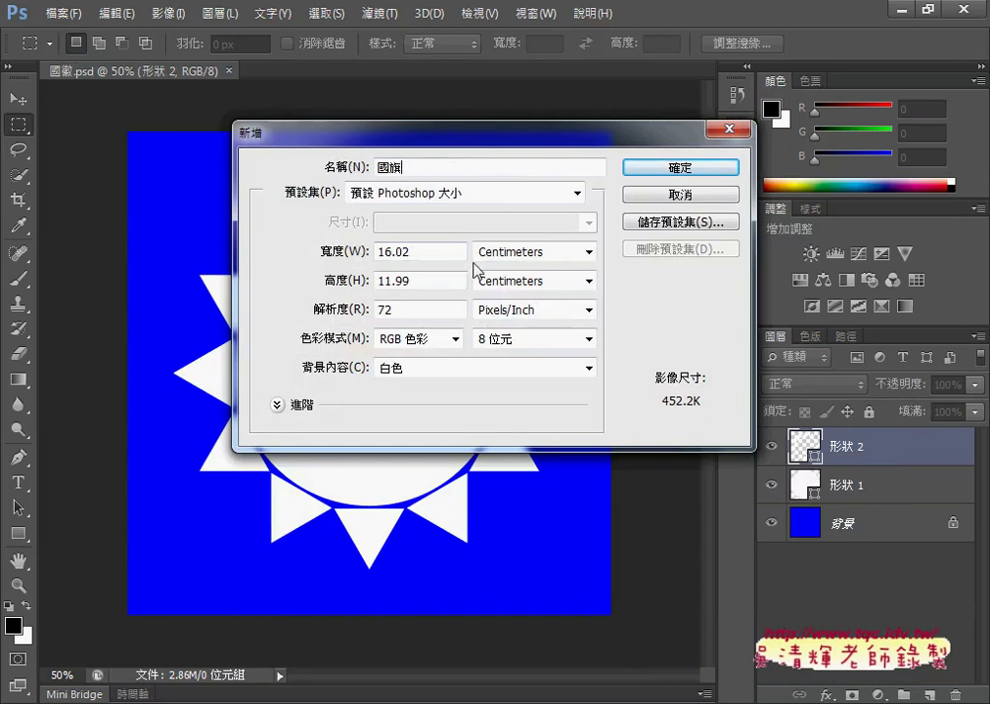
pyautogui.click(589, 253)
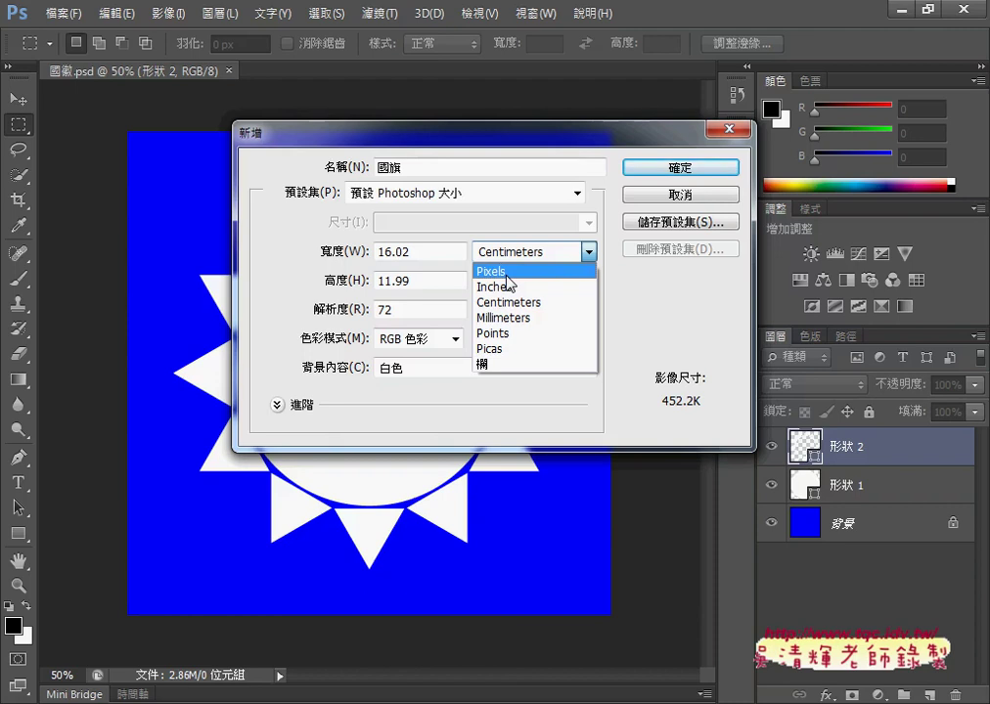
pyautogui.click(491, 271)
pyautogui.moveTo(409, 252); pyautogui.dragTo(377, 253)
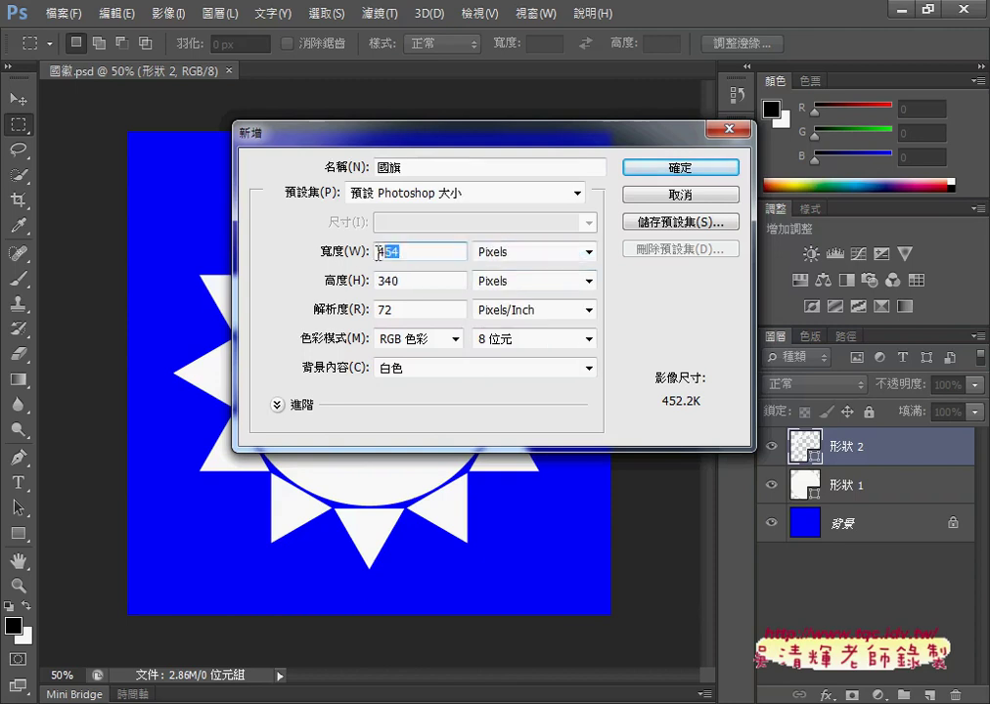
pyautogui.write('200')
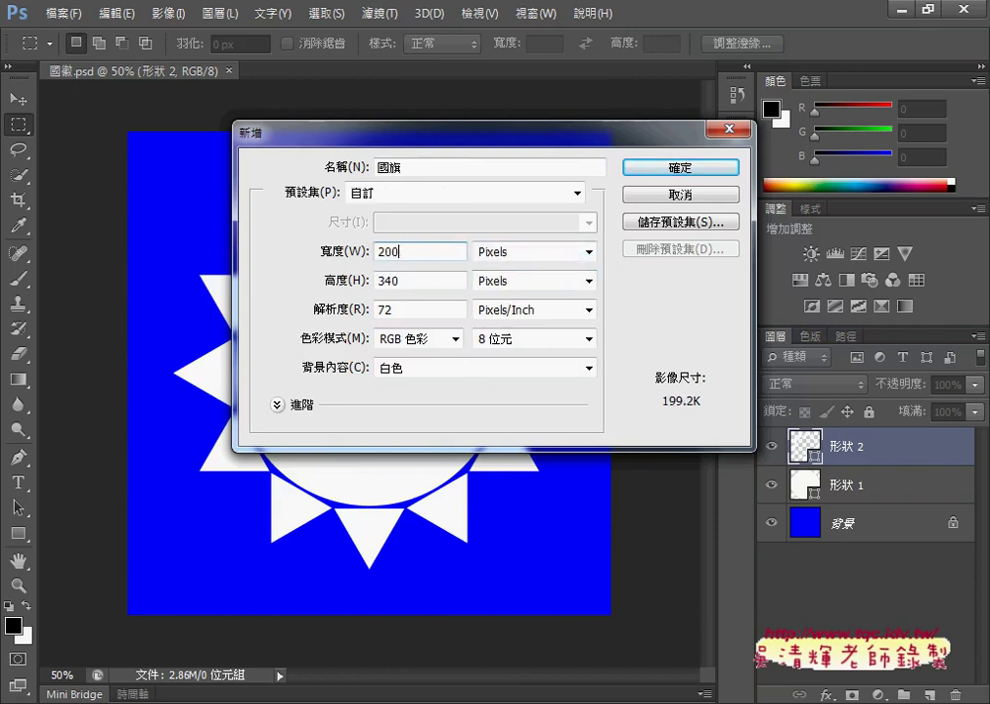
pyautogui.write('0')
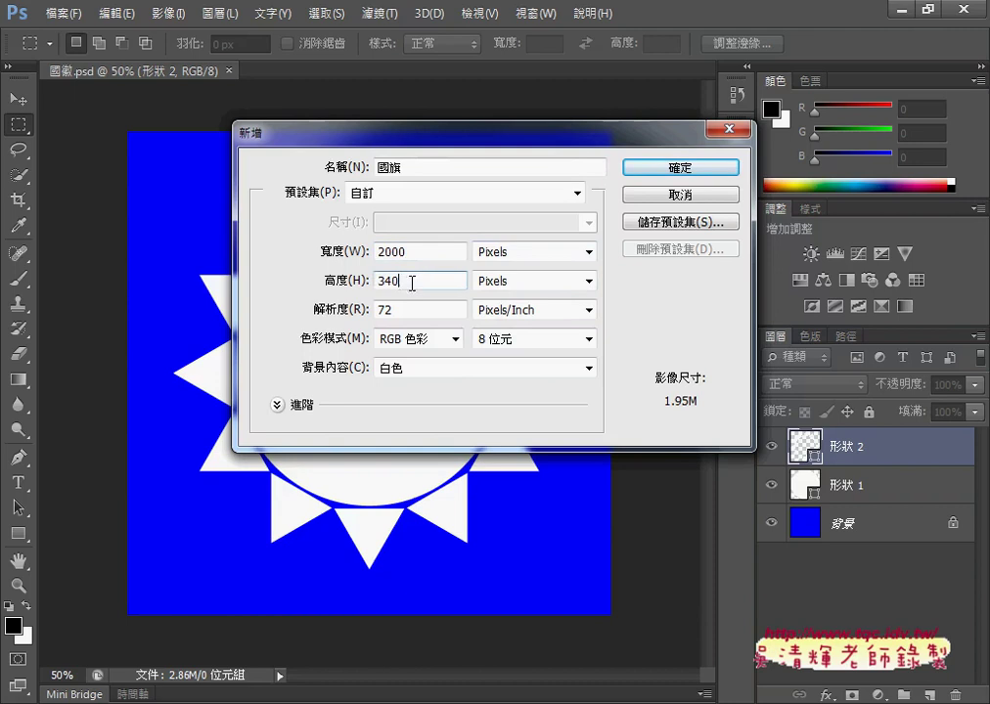
pyautogui.moveTo(409, 282); pyautogui.dragTo(378, 281)
pyautogui.write('2000')
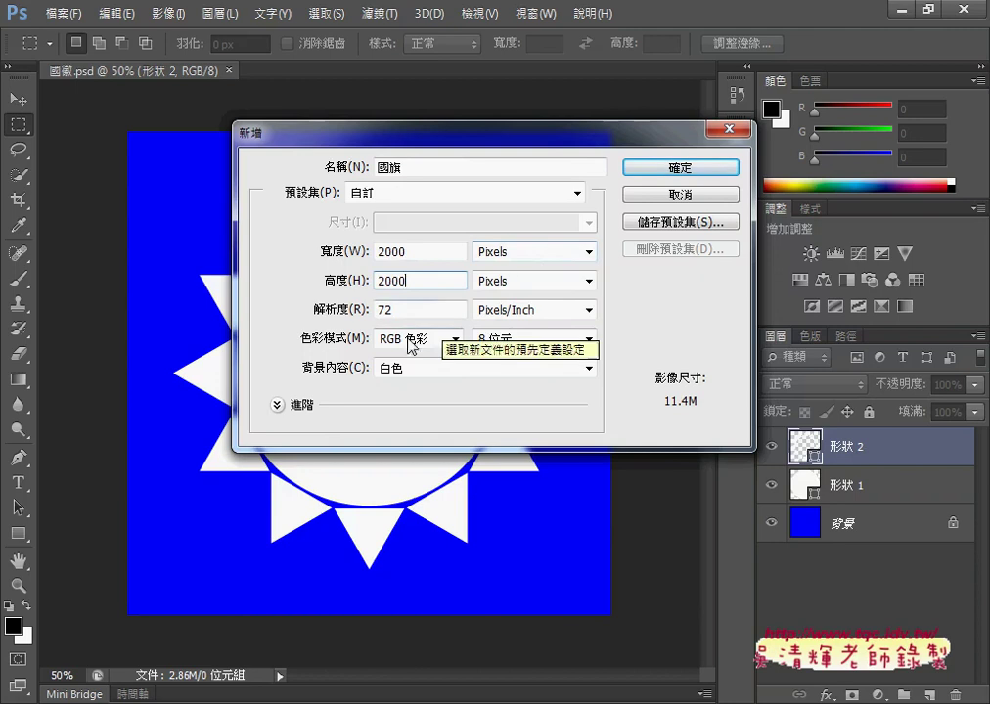
pyautogui.click(588, 369)
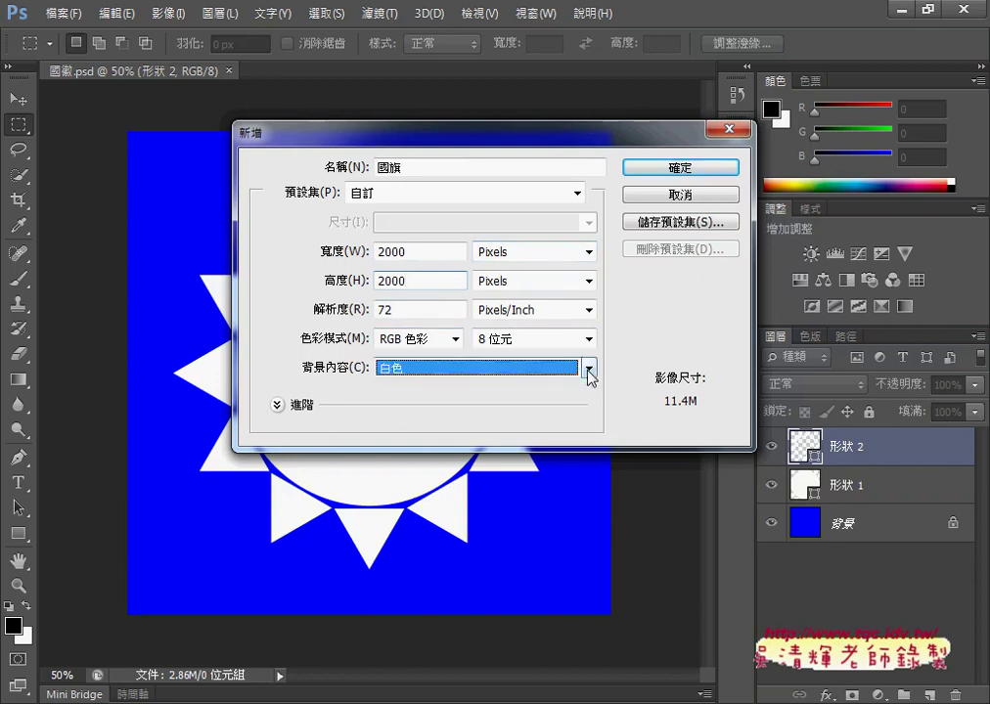
pyautogui.click(528, 388)
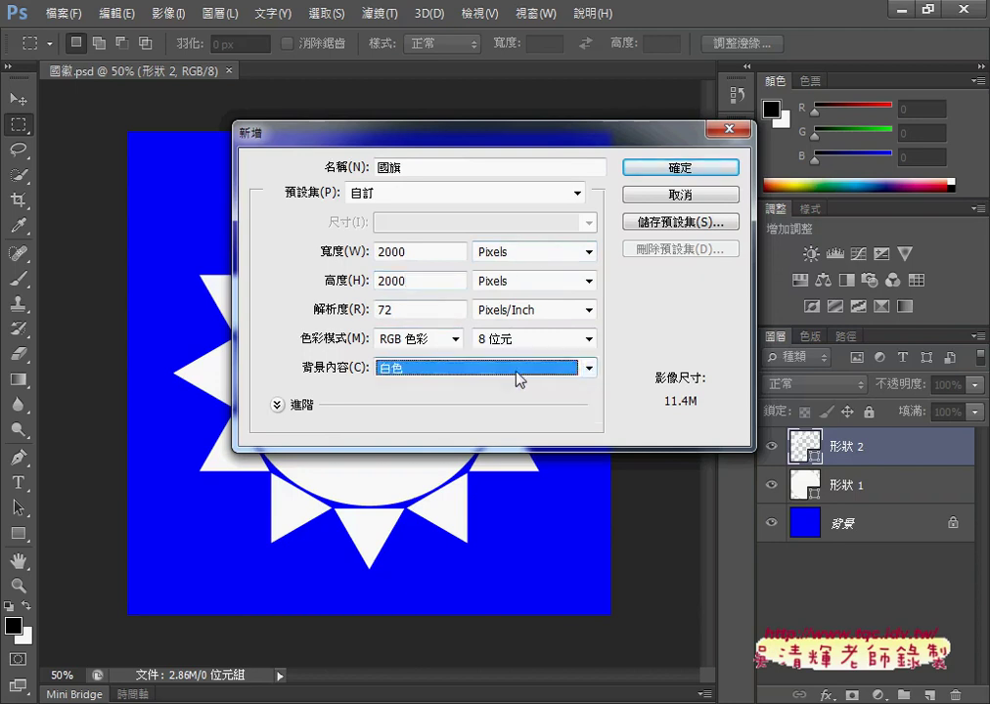
pyautogui.click(678, 167)
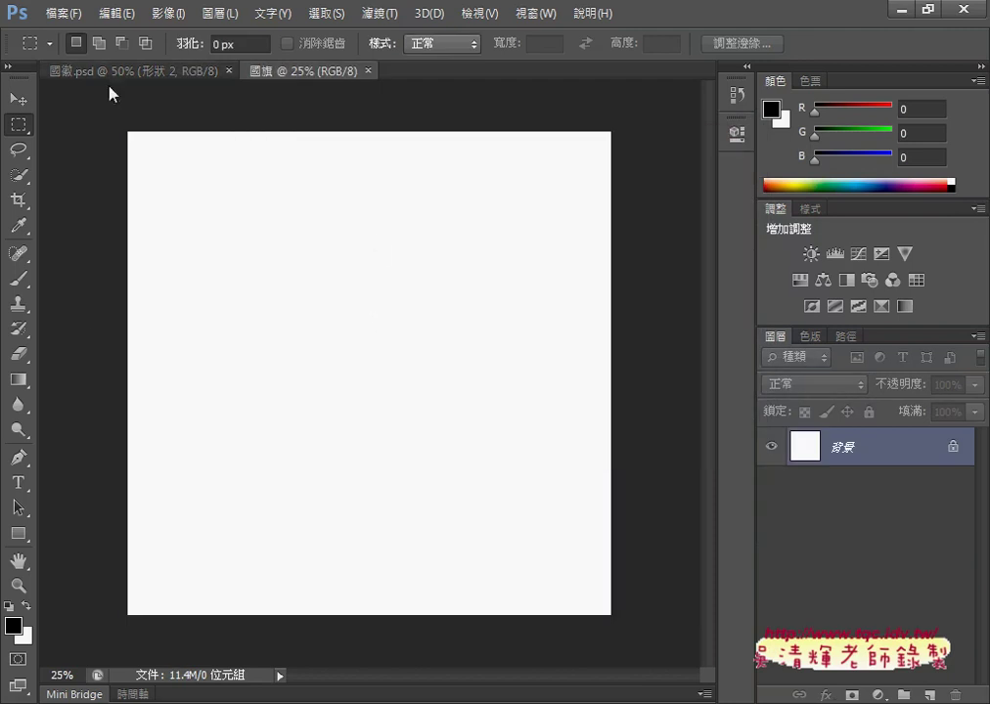
# - Open Edit > Fill with Color content and drag the picker toward bright red
pyautogui.click(135, 20)
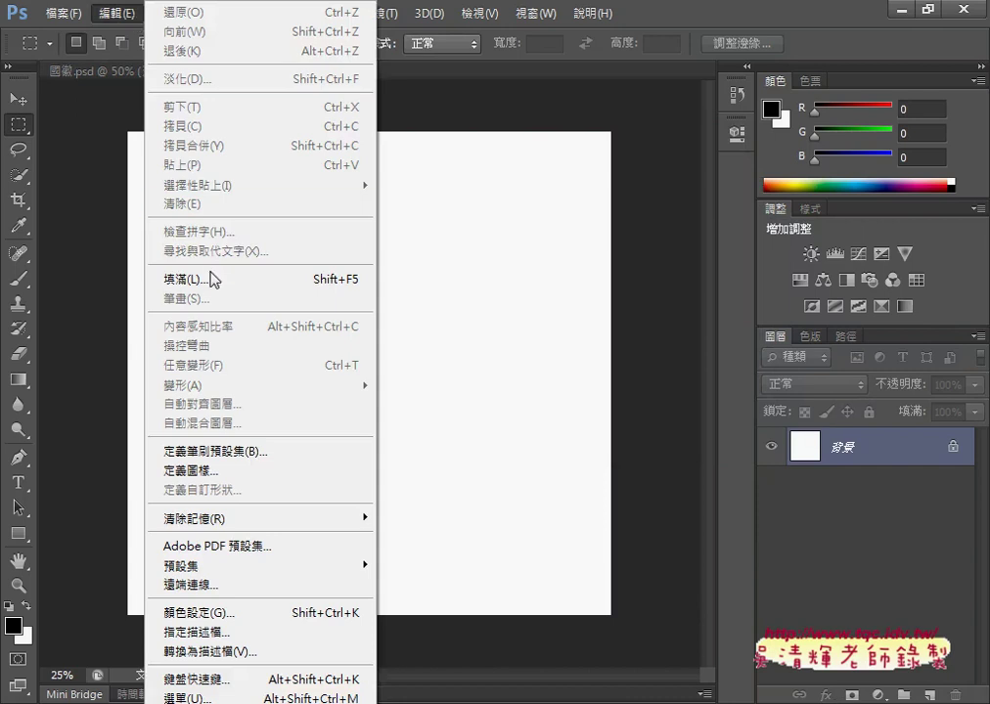
pyautogui.click(272, 279)
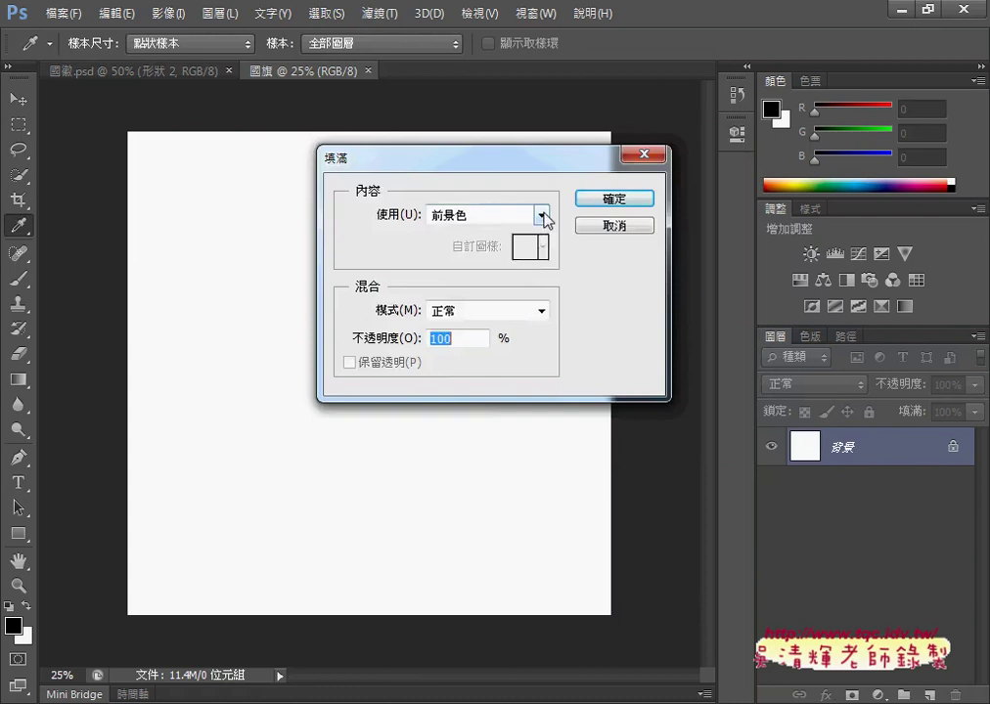
pyautogui.click(541, 216)
pyautogui.click(487, 264)
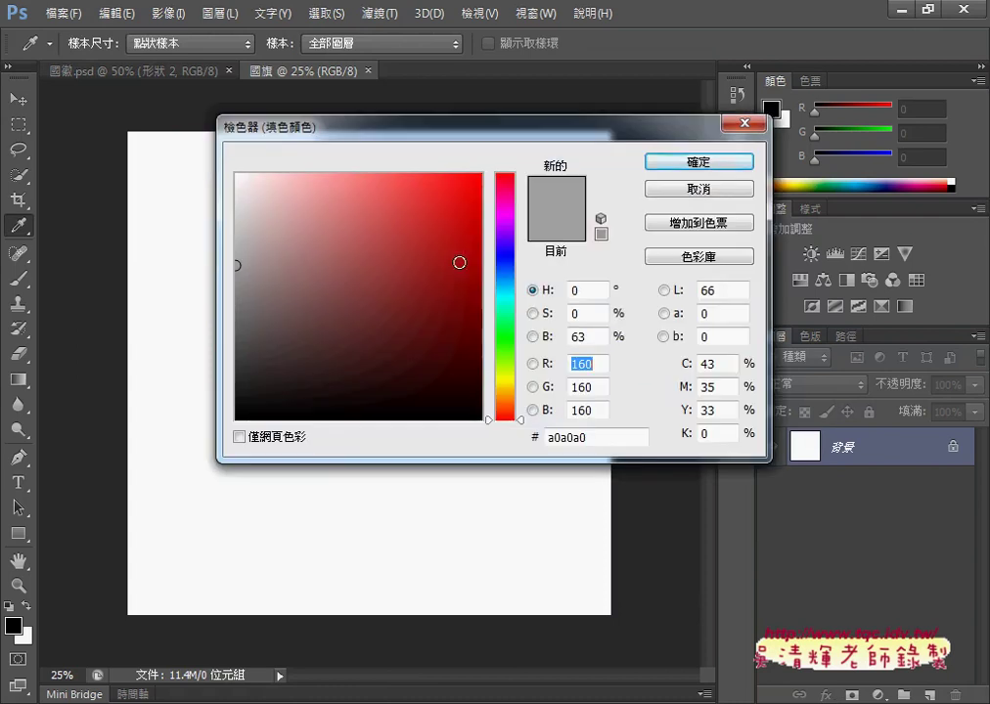
pyautogui.click(504, 176)
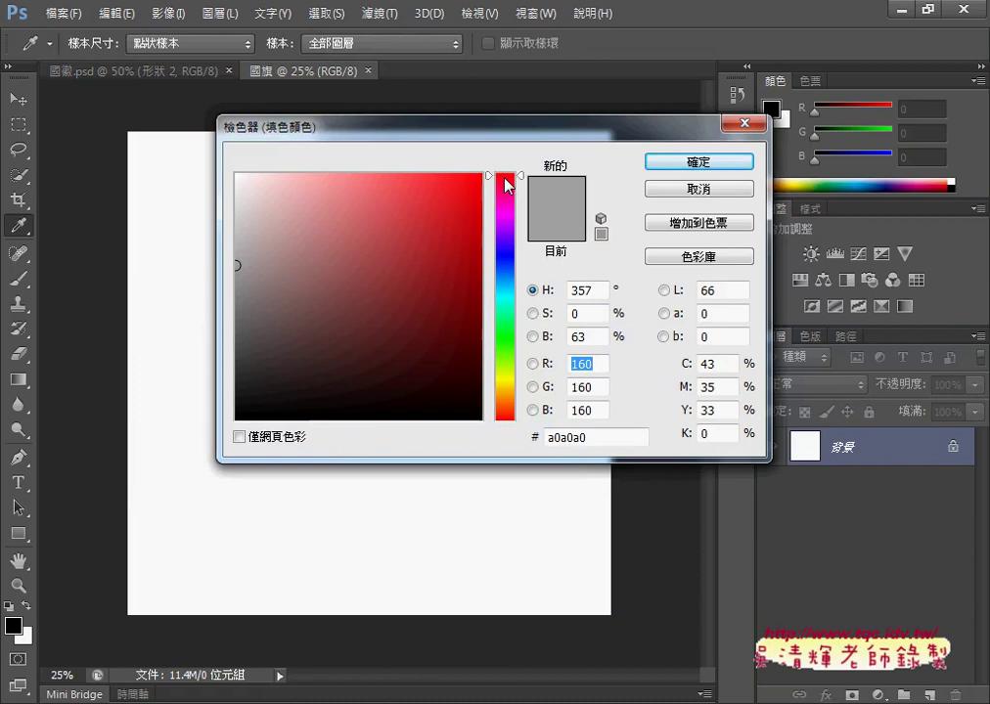
pyautogui.moveTo(504, 177); pyautogui.dragTo(505, 181)
pyautogui.click(453, 185)
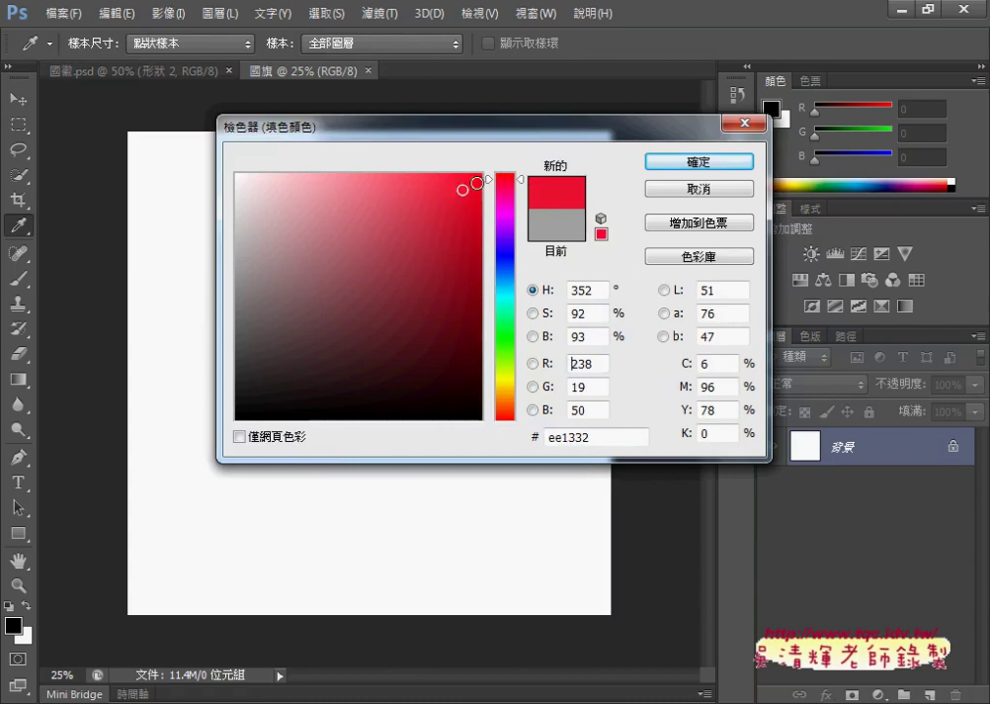
pyautogui.moveTo(460, 188); pyautogui.dragTo(475, 180)
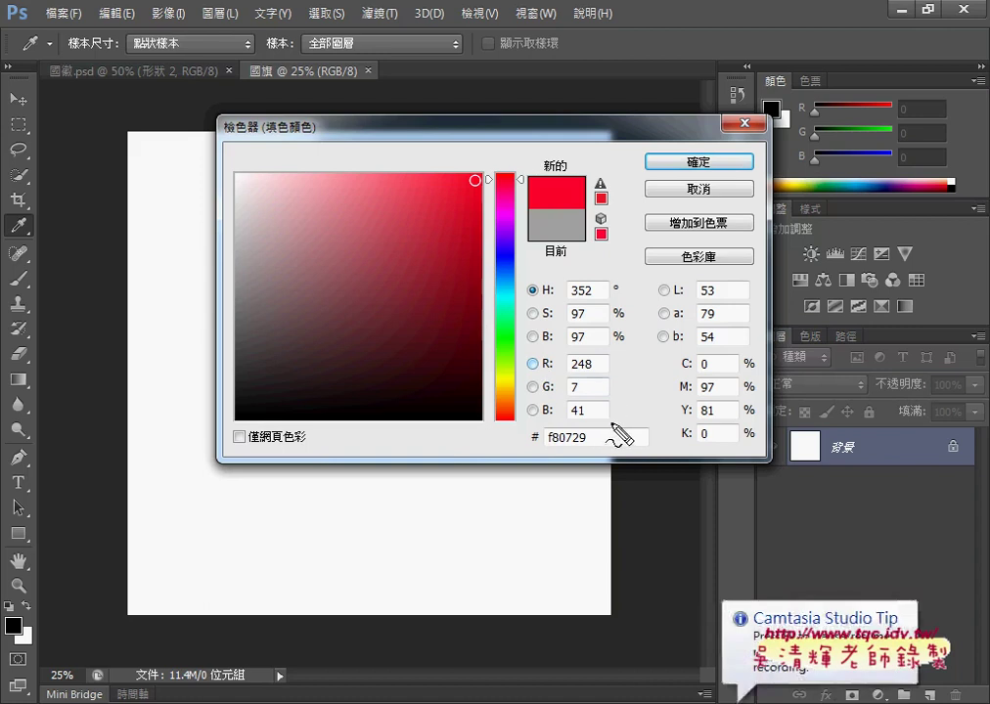
# - Enter RGB 255, 0, 0 (ff0000) and fill the canvas with it
pyautogui.moveTo(613, 423)
pyautogui.mouseDown()
pyautogui.moveTo(523, 430)
pyautogui.moveTo(612, 427)
pyautogui.mouseUp()
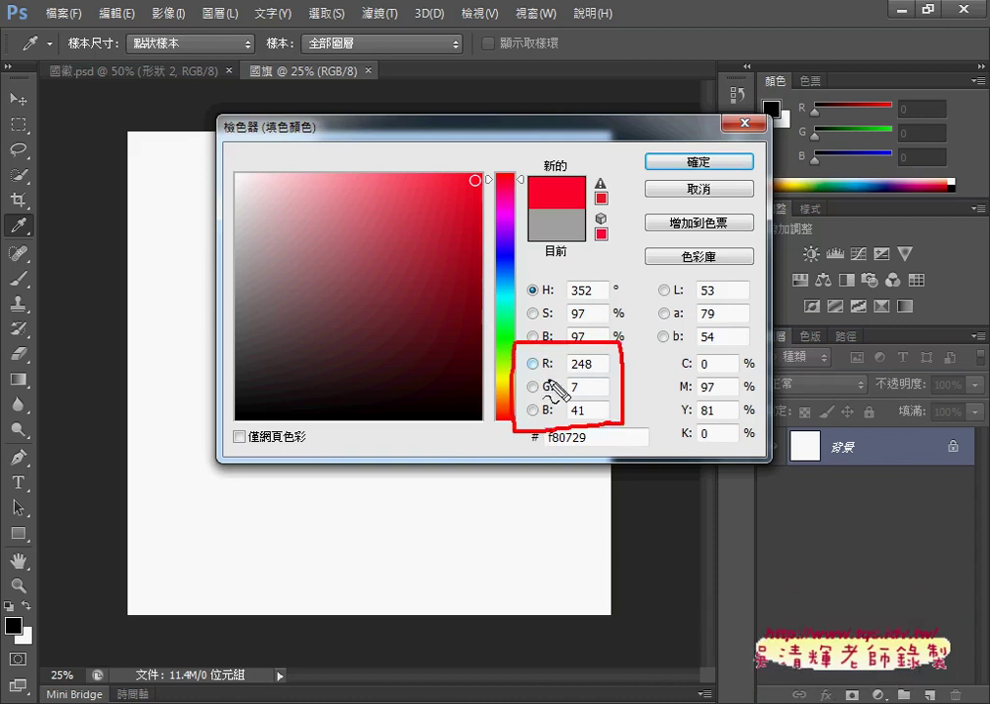
pyautogui.click(587, 365)
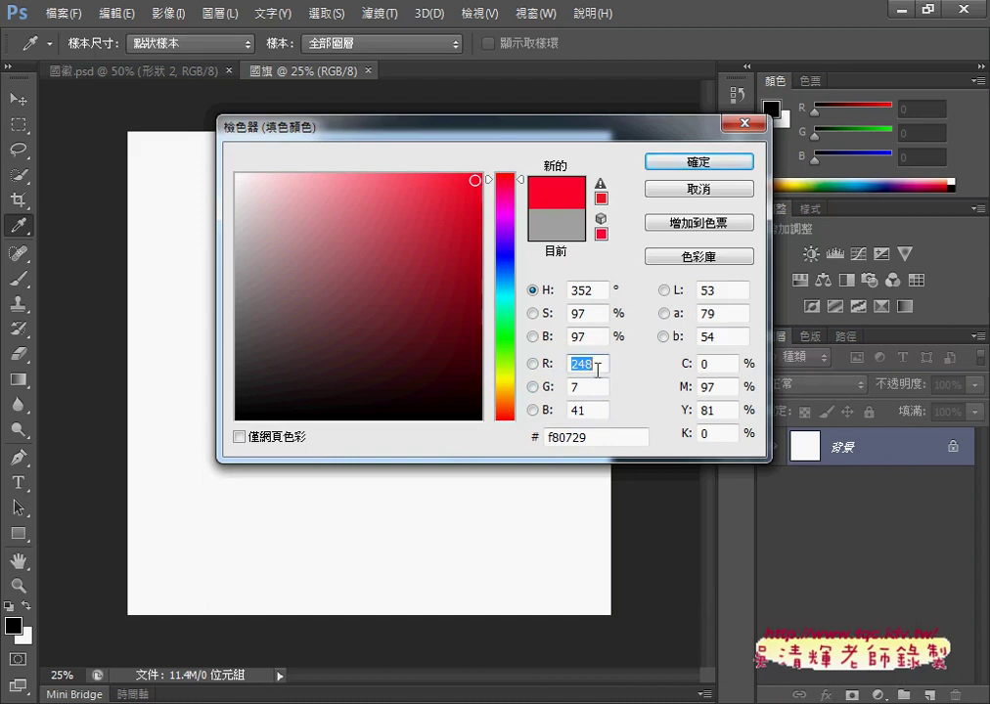
pyautogui.write('255')
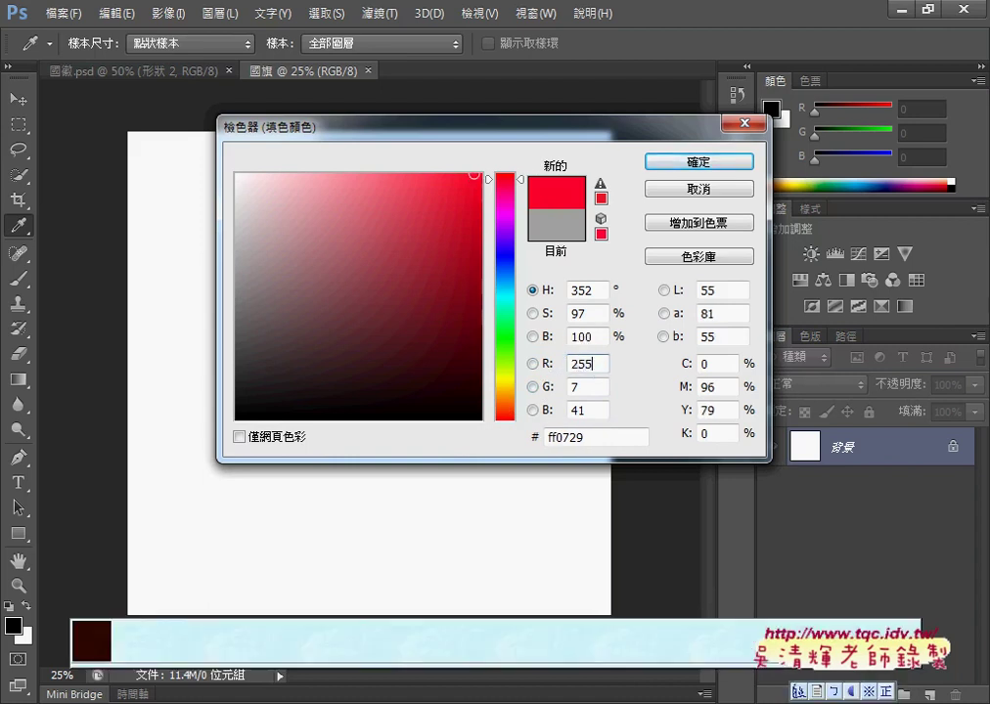
pyautogui.click(592, 387)
pyautogui.write('0')
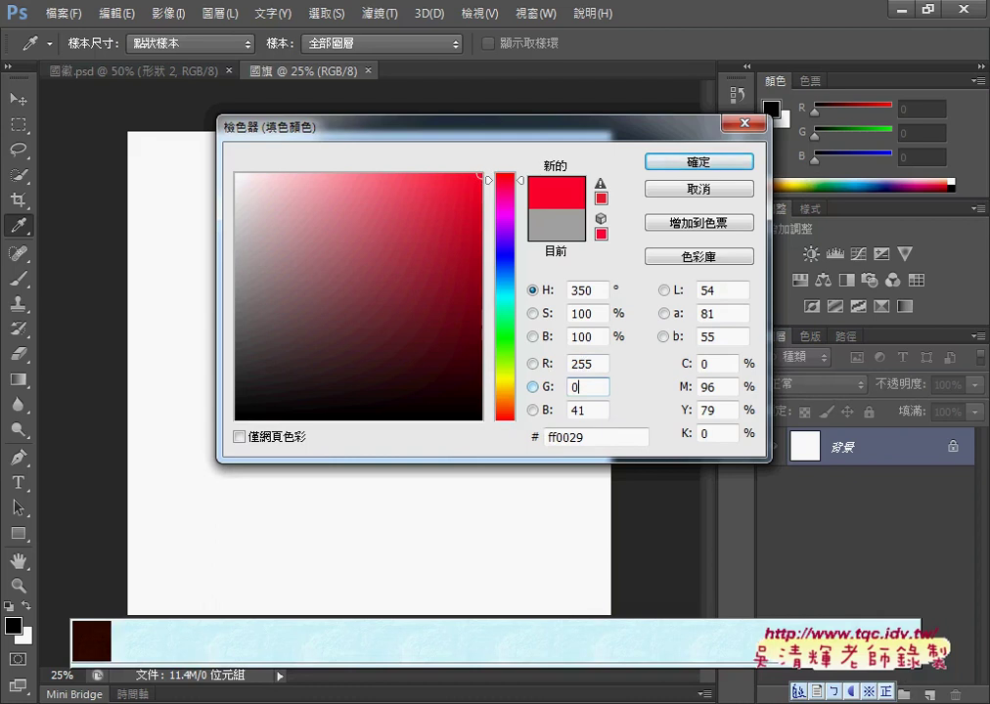
pyautogui.click(592, 411)
pyautogui.write('0')
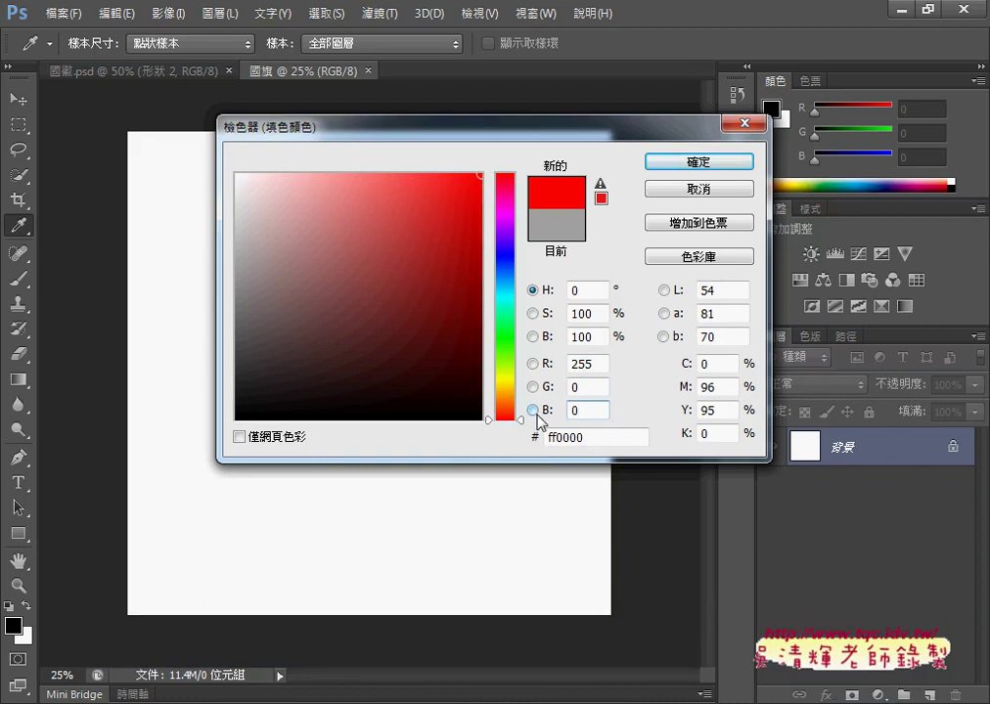
pyautogui.click(727, 167)
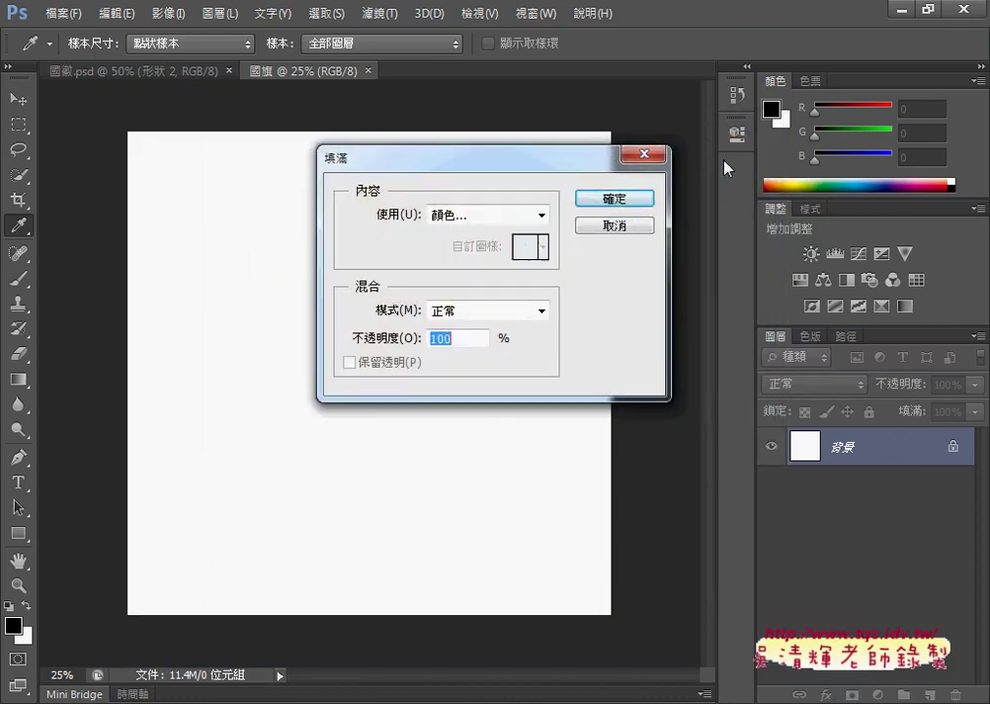
pyautogui.click(626, 200)
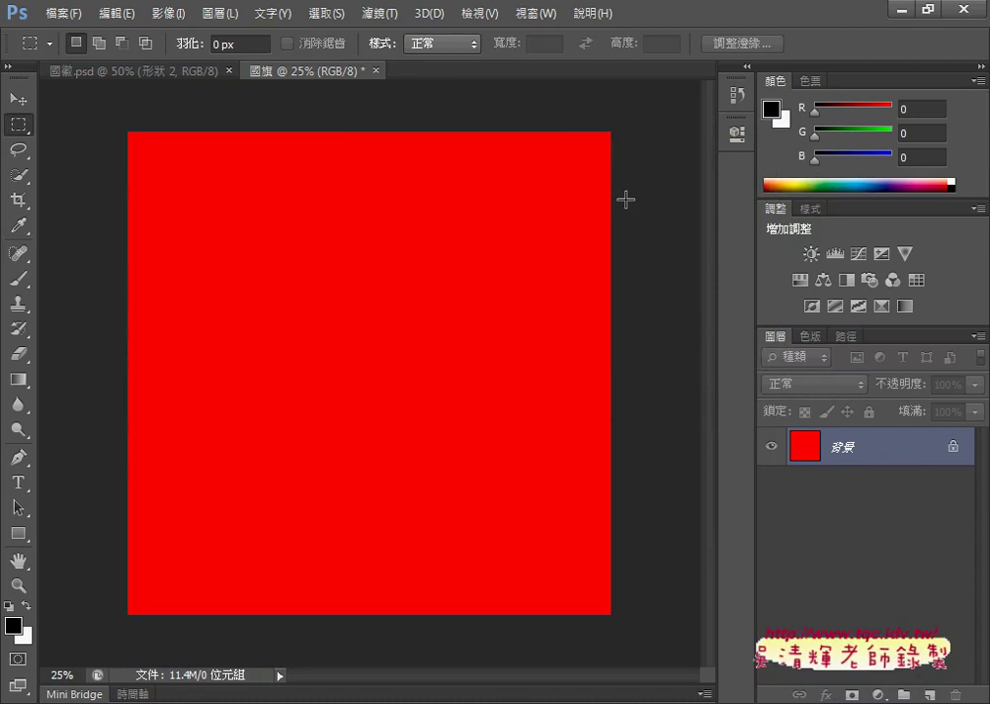
# - Switch back and forth between the 國徽.psd and 國旗 tabs
pyautogui.click(140, 72)
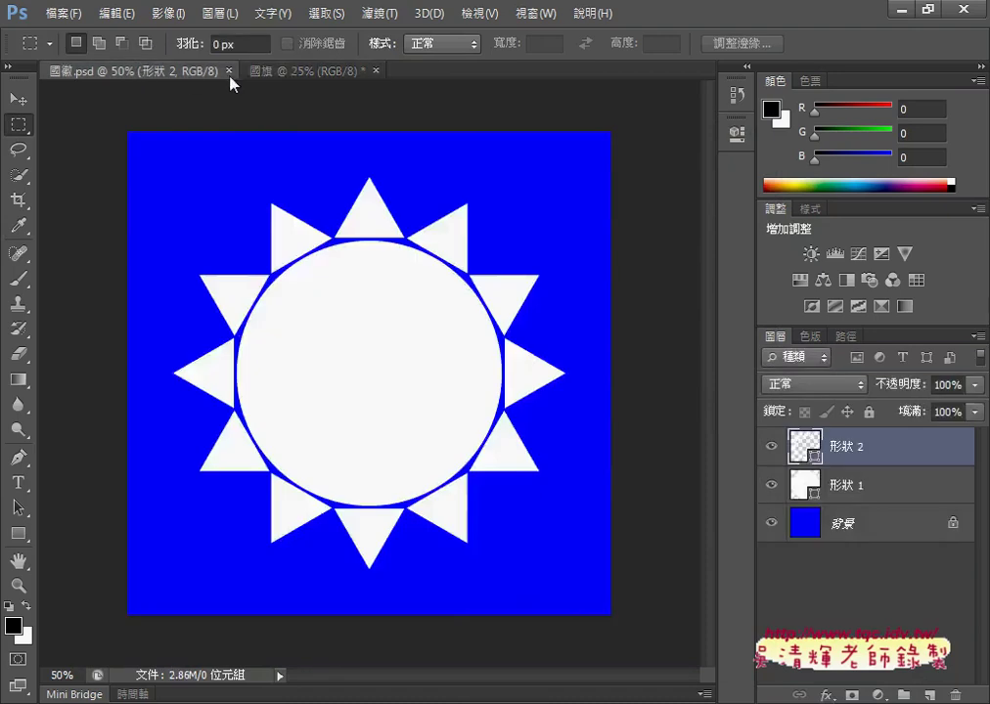
pyautogui.click(289, 72)
pyautogui.click(167, 75)
pyautogui.click(275, 74)
pyautogui.click(157, 71)
# - Float both documents as separate windows, re-dock them as tabs, and show 國徽.psd
pyautogui.moveTo(135, 76); pyautogui.dragTo(223, 151)
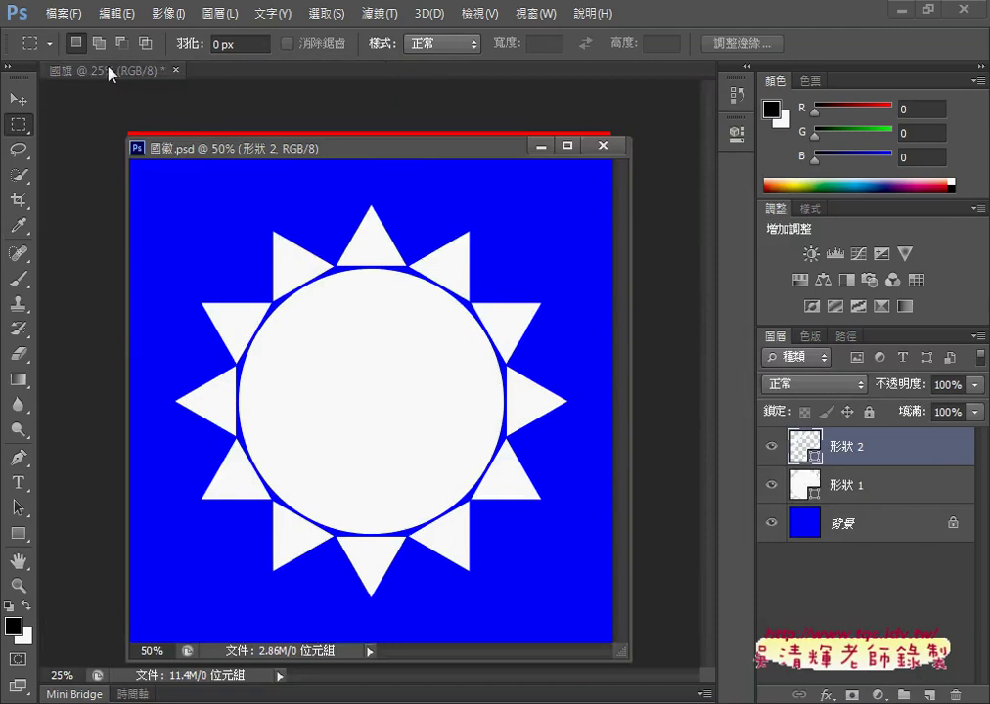
pyautogui.moveTo(108, 73); pyautogui.dragTo(328, 207)
pyautogui.moveTo(231, 149); pyautogui.dragTo(139, 68)
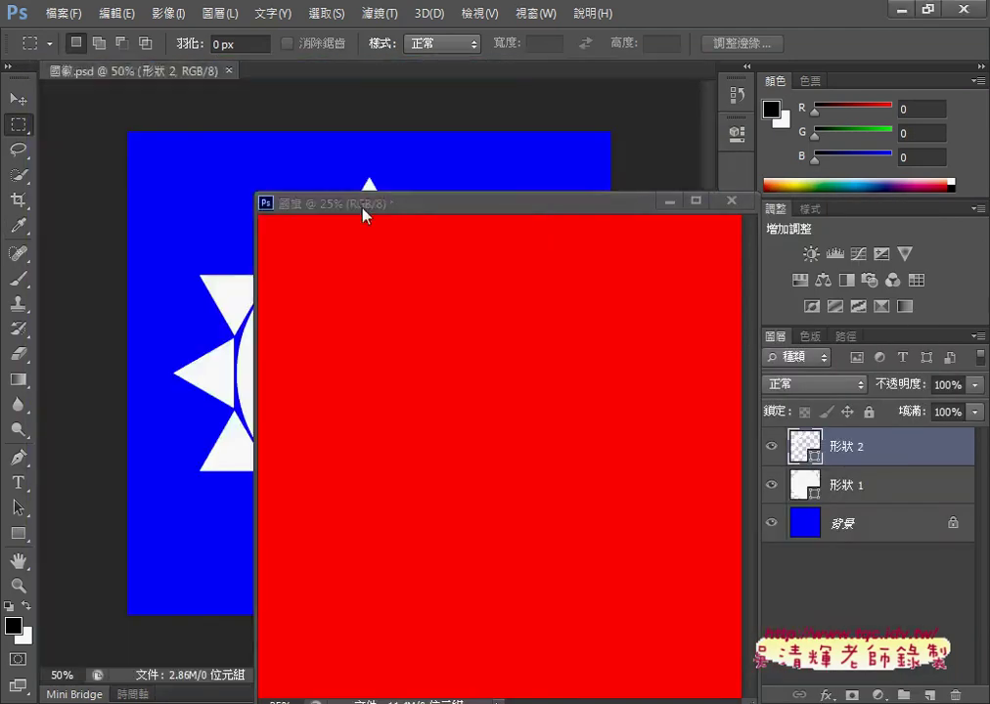
pyautogui.moveTo(363, 208); pyautogui.dragTo(266, 76)
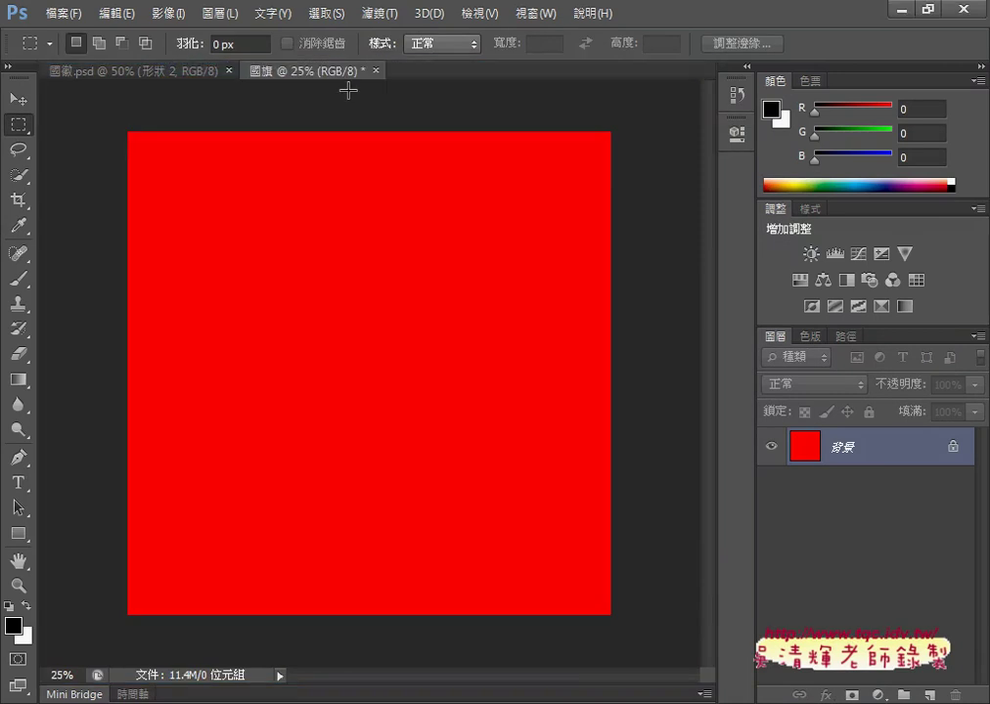
pyautogui.click(168, 76)
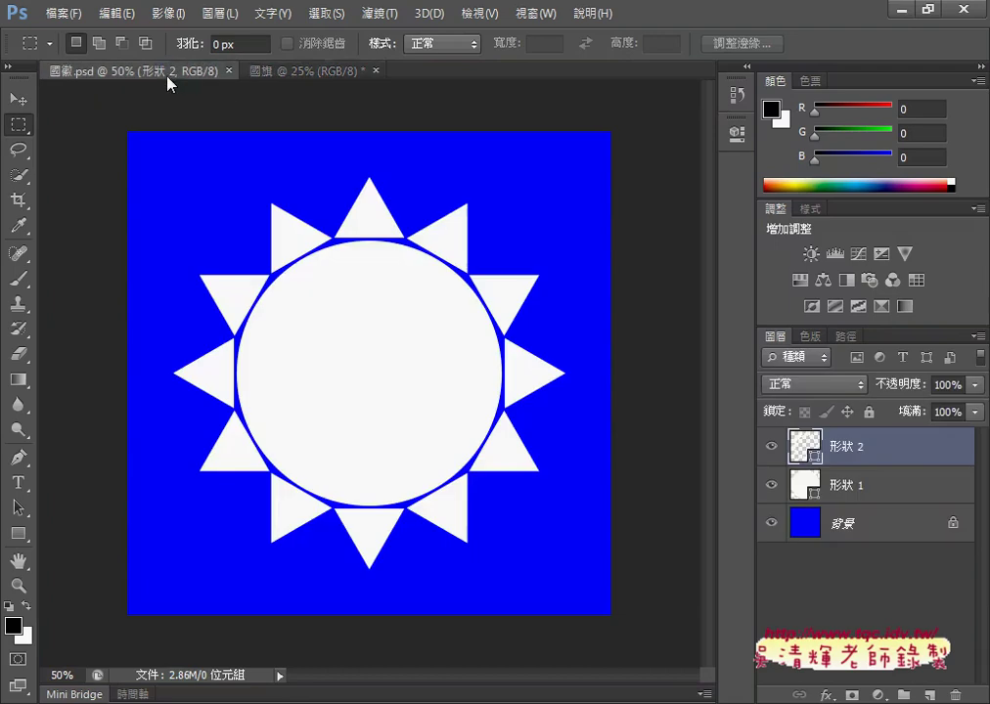
# - Select the emblem's layers from 背景 through 形狀 2 and bring up their context menu
pyautogui.click(849, 536)
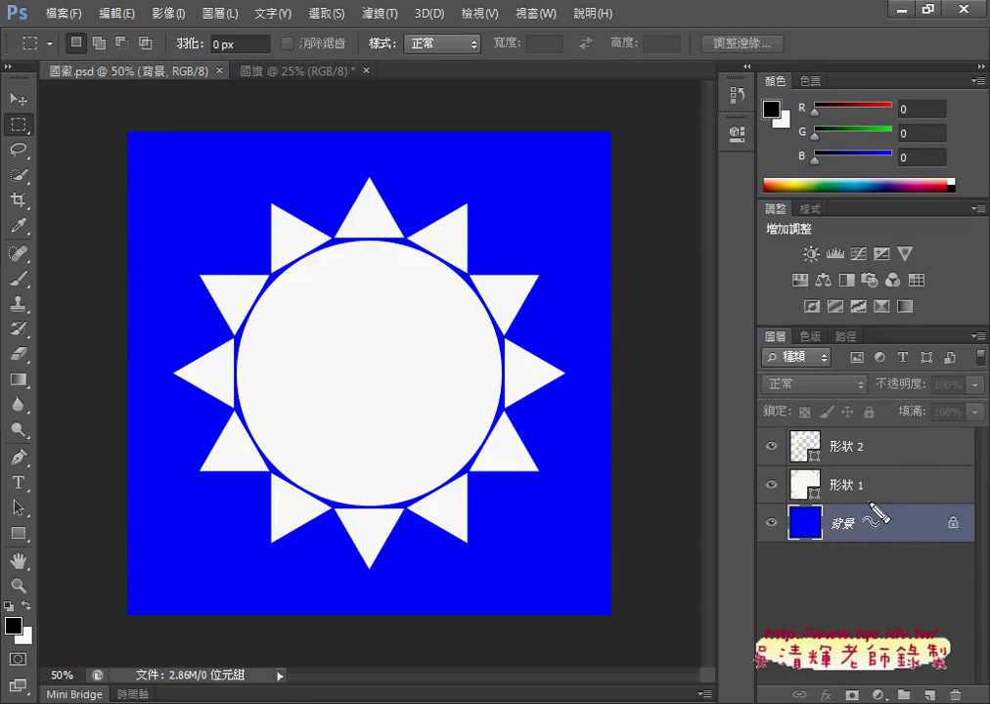
pyautogui.moveTo(797, 323); pyautogui.dragTo(794, 321)
pyautogui.moveTo(812, 569); pyautogui.dragTo(830, 574)
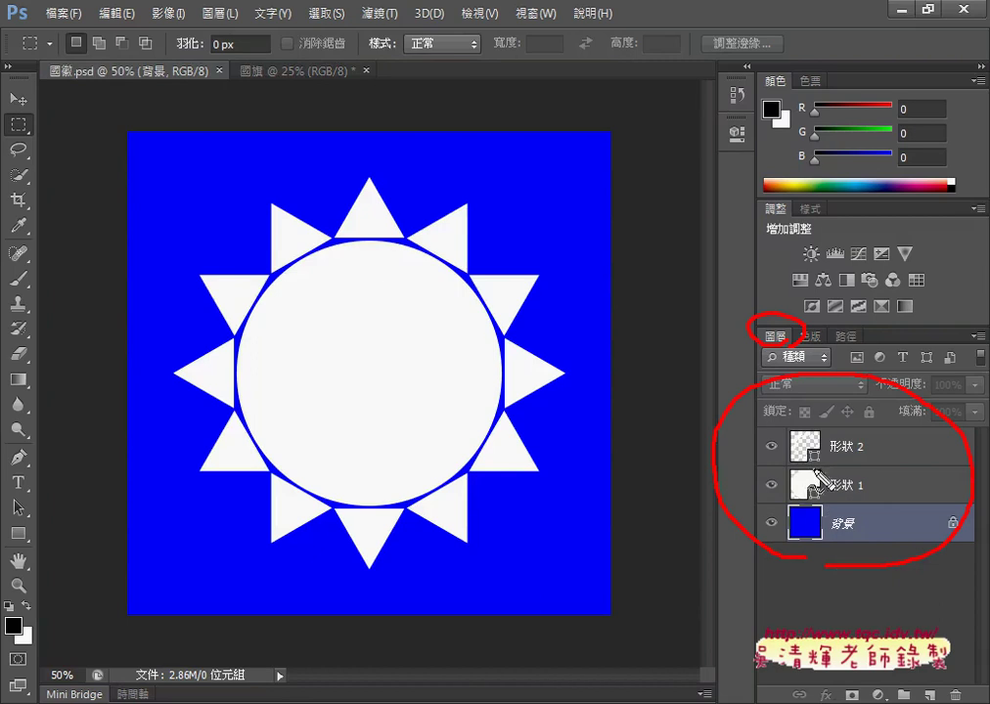
pyautogui.moveTo(820, 501); pyautogui.dragTo(827, 480)
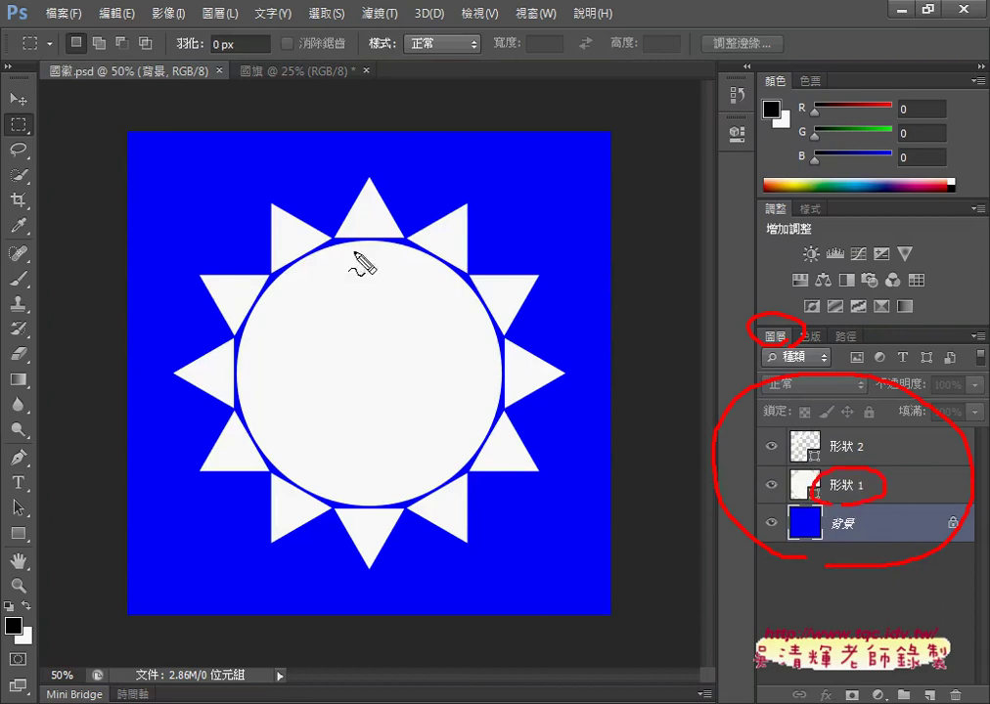
pyautogui.moveTo(817, 423); pyautogui.dragTo(861, 458)
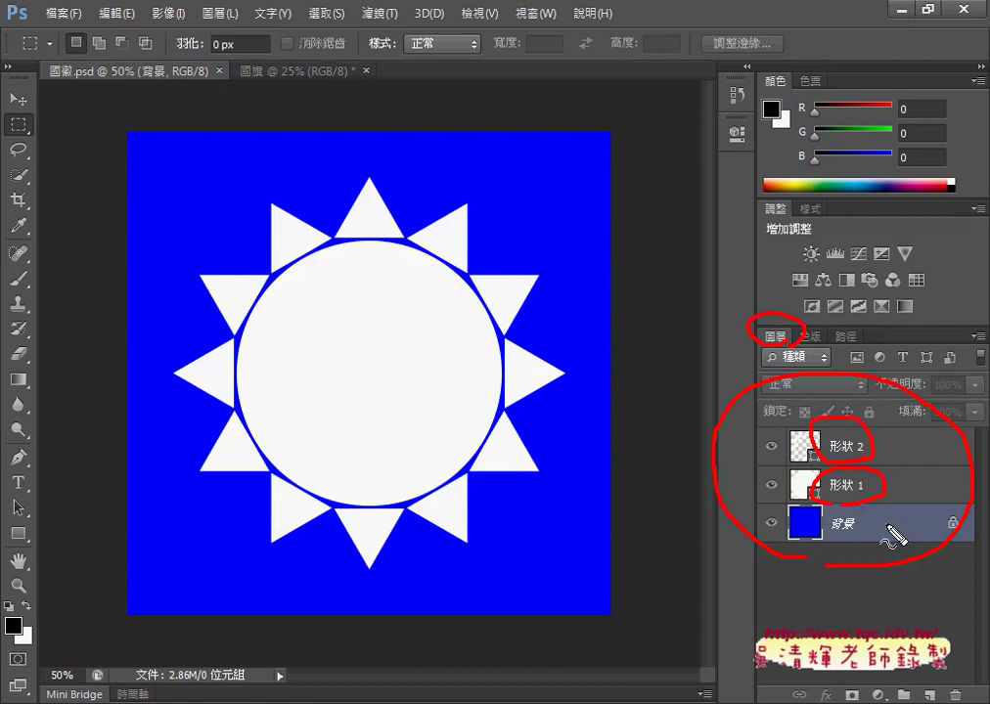
pyautogui.press('Escape')
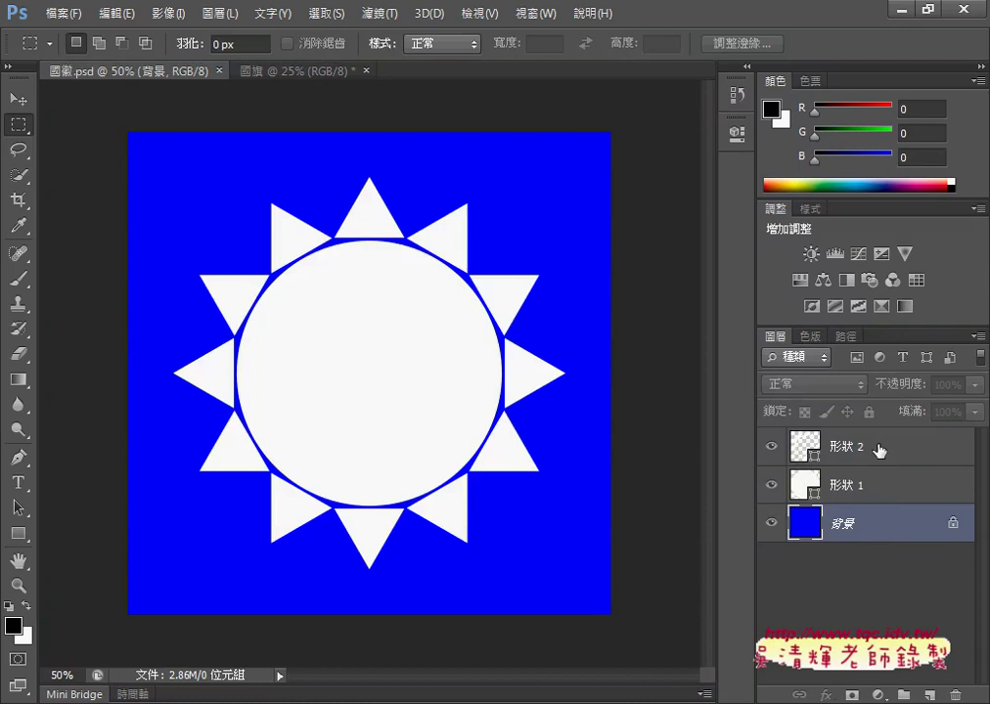
pyautogui.keyDown('shift'); pyautogui.click(880, 450); pyautogui.keyUp('shift')
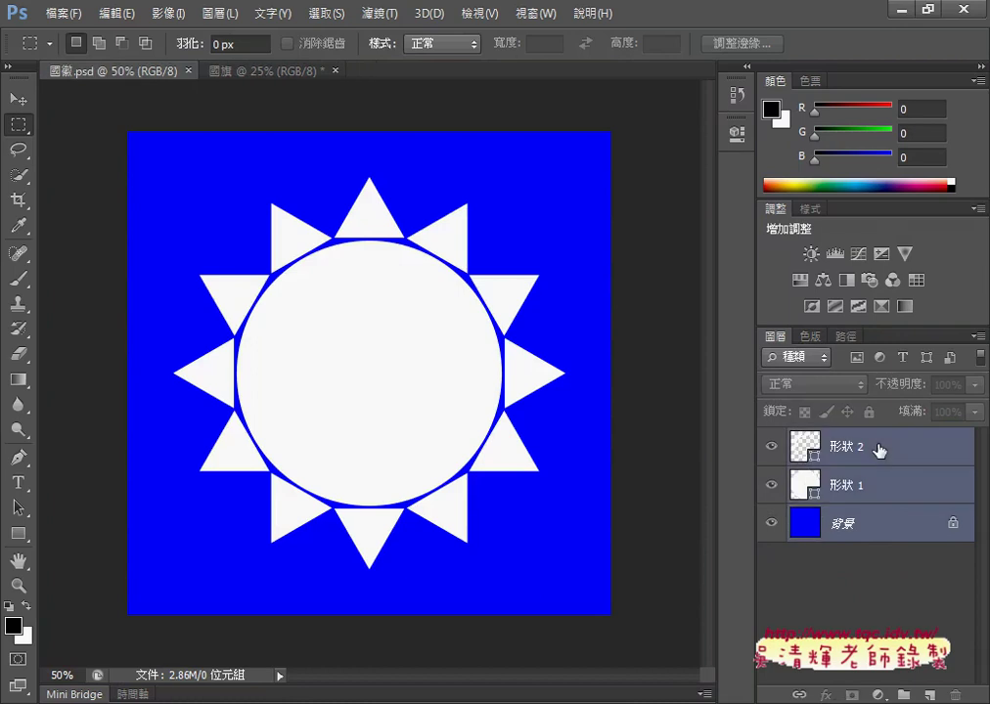
pyautogui.rightClick(879, 450)
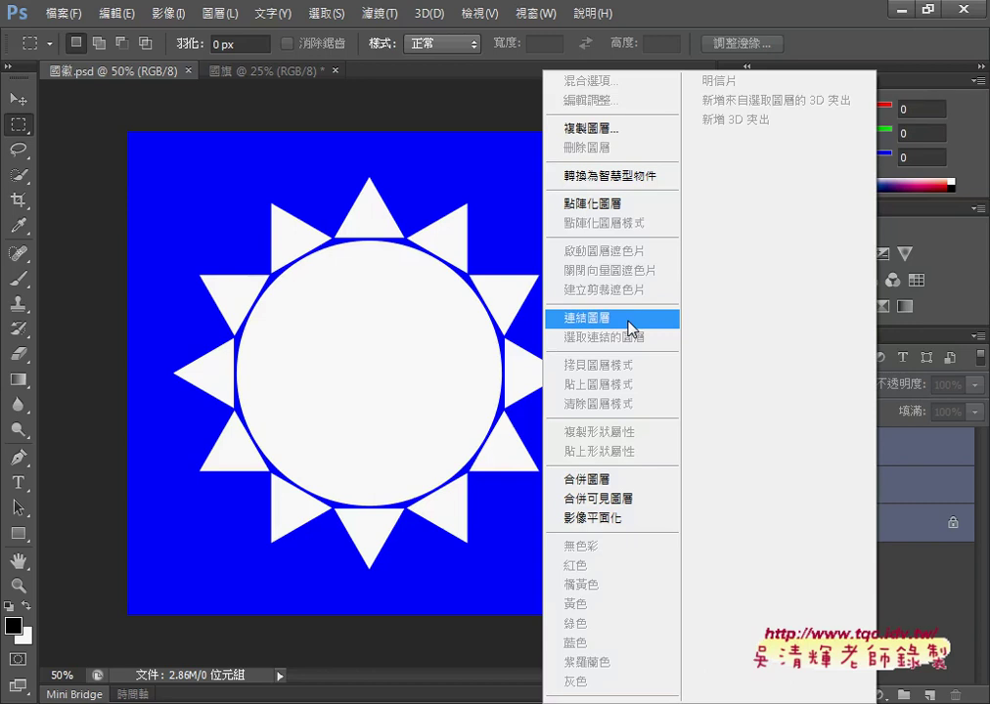
# - Link the three emblem layers, then choose Duplicate Layer for them
pyautogui.click(629, 328)
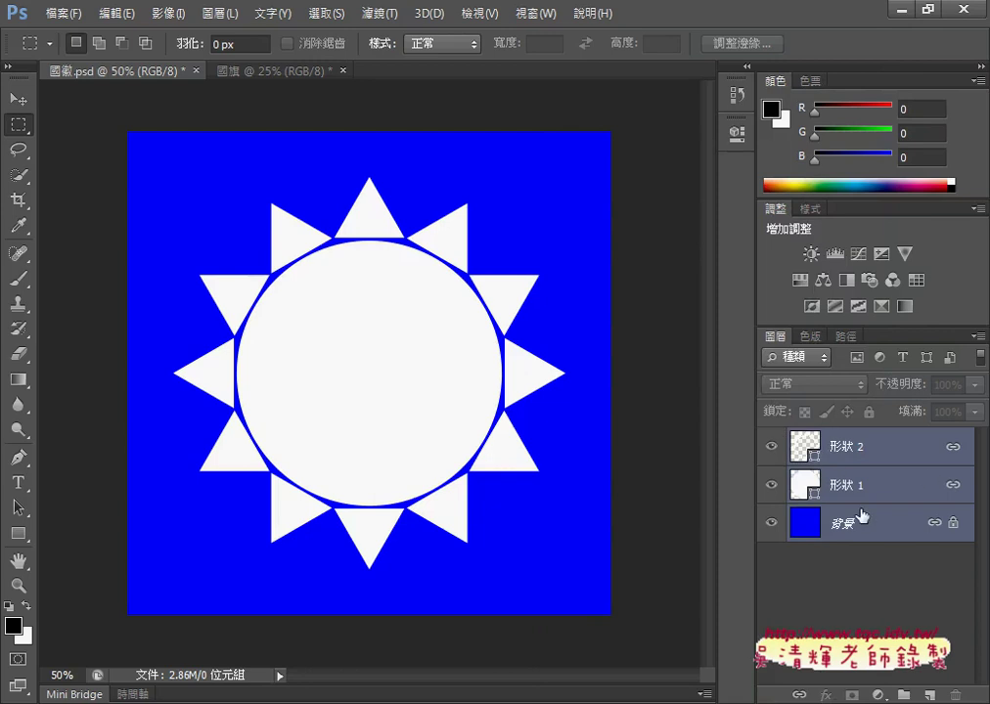
pyautogui.rightClick(839, 452)
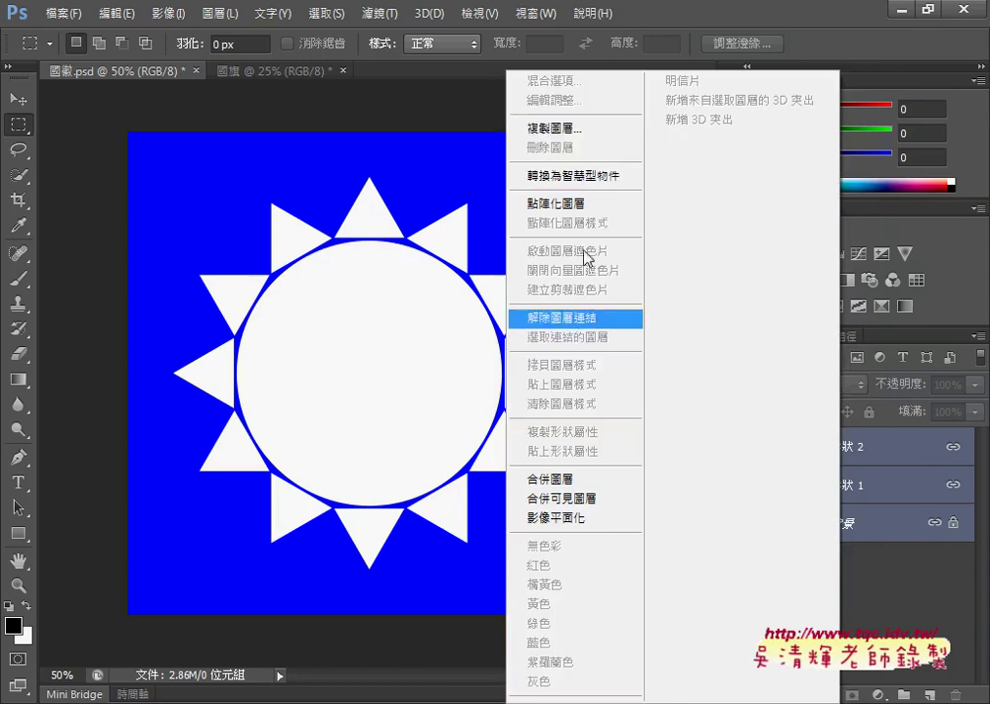
pyautogui.click(600, 140)
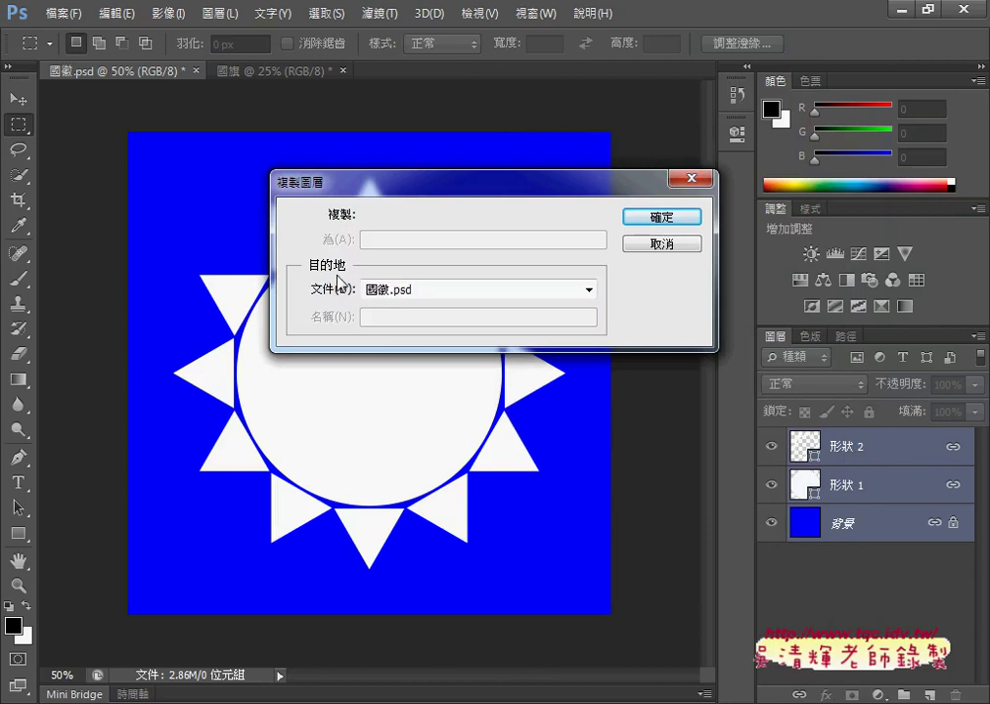
# - Set the duplicate's destination document to 國旗 and confirm
pyautogui.click(420, 295)
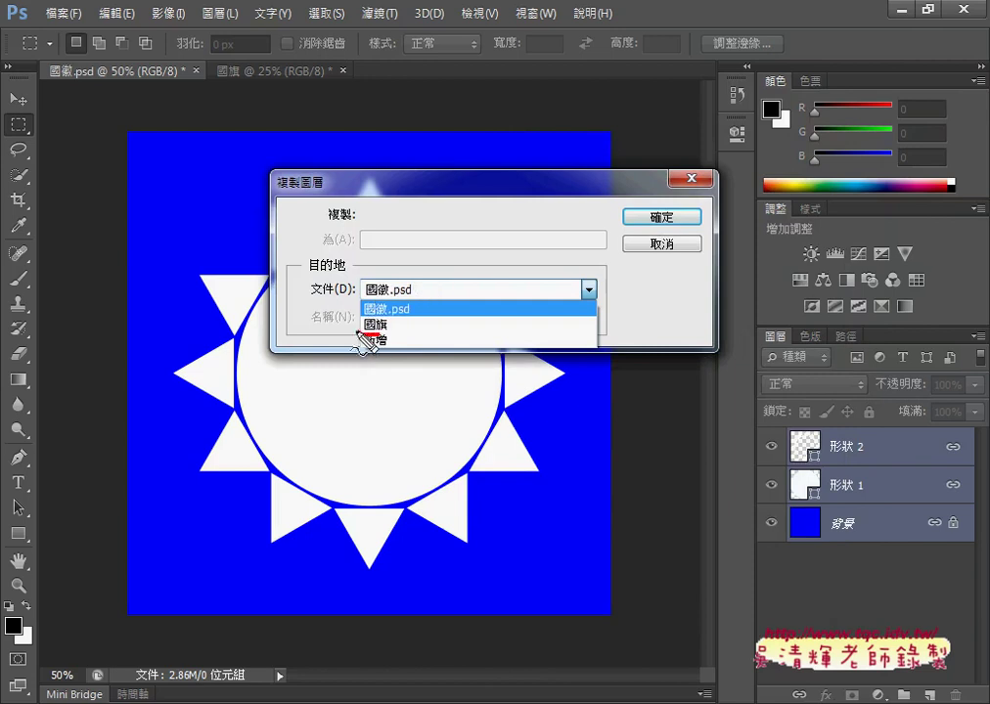
pyautogui.moveTo(365, 334); pyautogui.dragTo(389, 325)
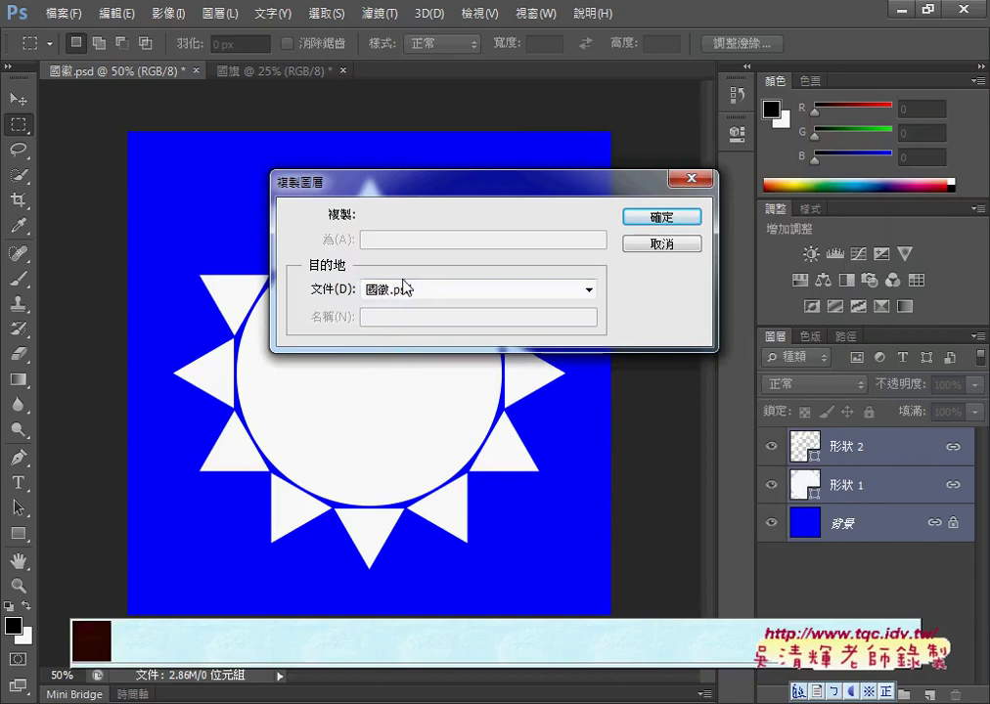
pyautogui.click(400, 325)
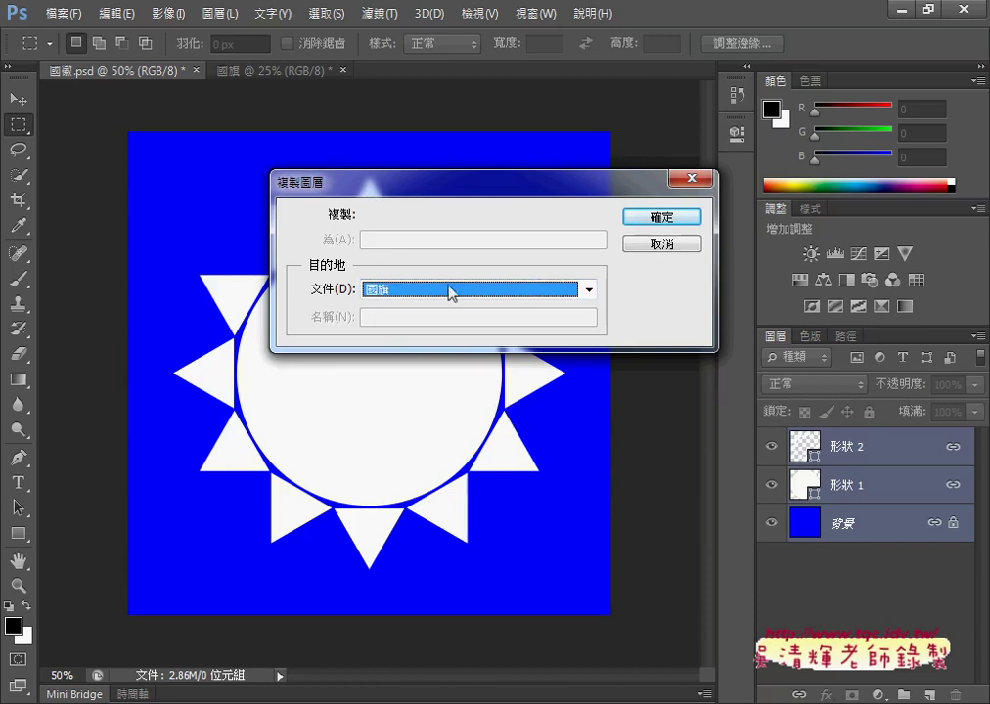
pyautogui.click(663, 219)
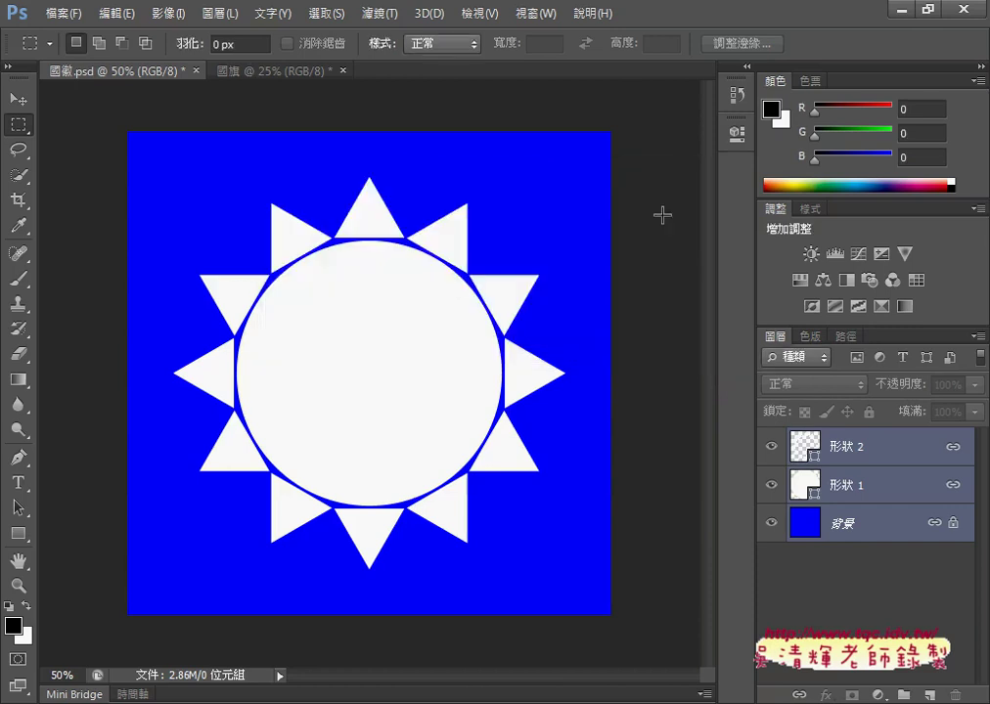
# - In 國旗, move the blue sun block to the centre and back, then delete it
pyautogui.click(258, 73)
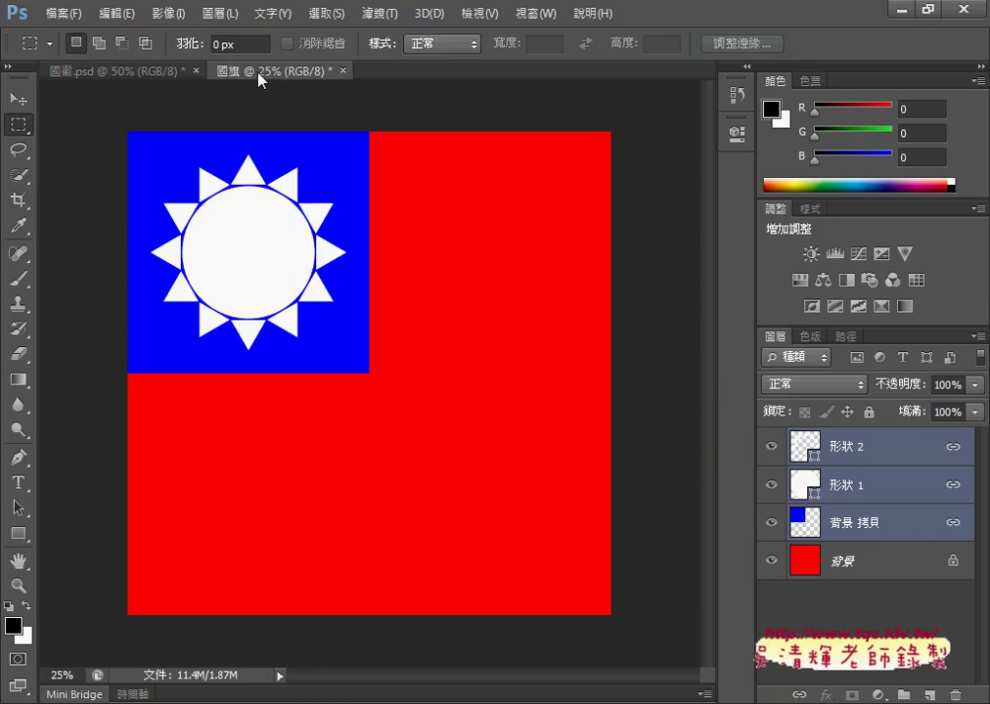
pyautogui.click(18, 102)
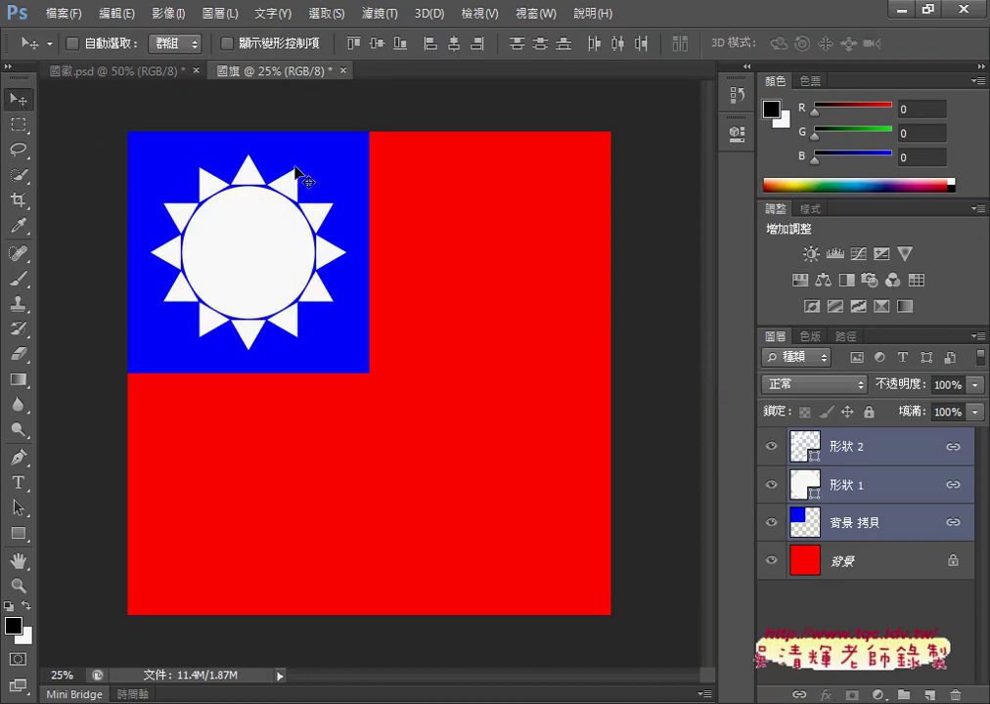
pyautogui.moveTo(306, 162); pyautogui.dragTo(423, 226)
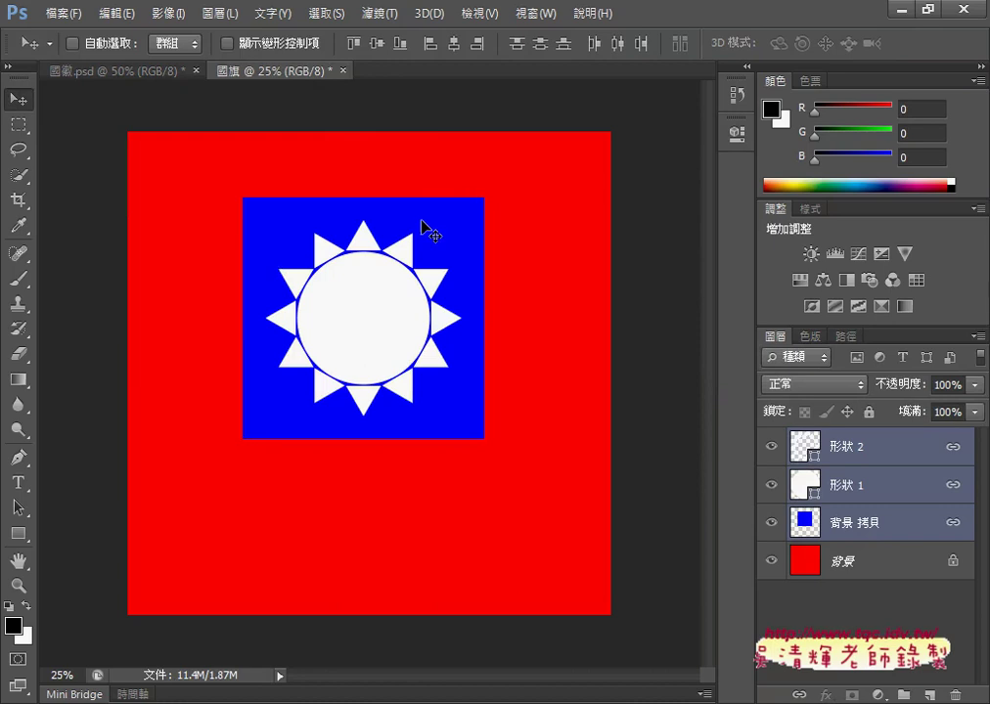
pyautogui.moveTo(423, 226); pyautogui.dragTo(313, 163)
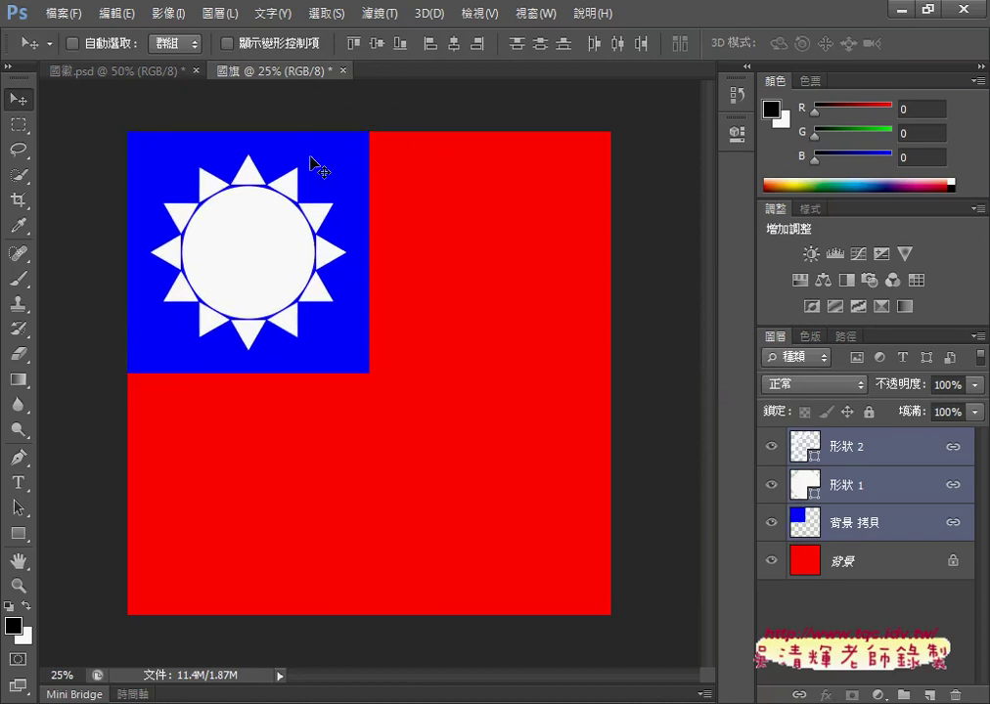
pyautogui.press('Delete')
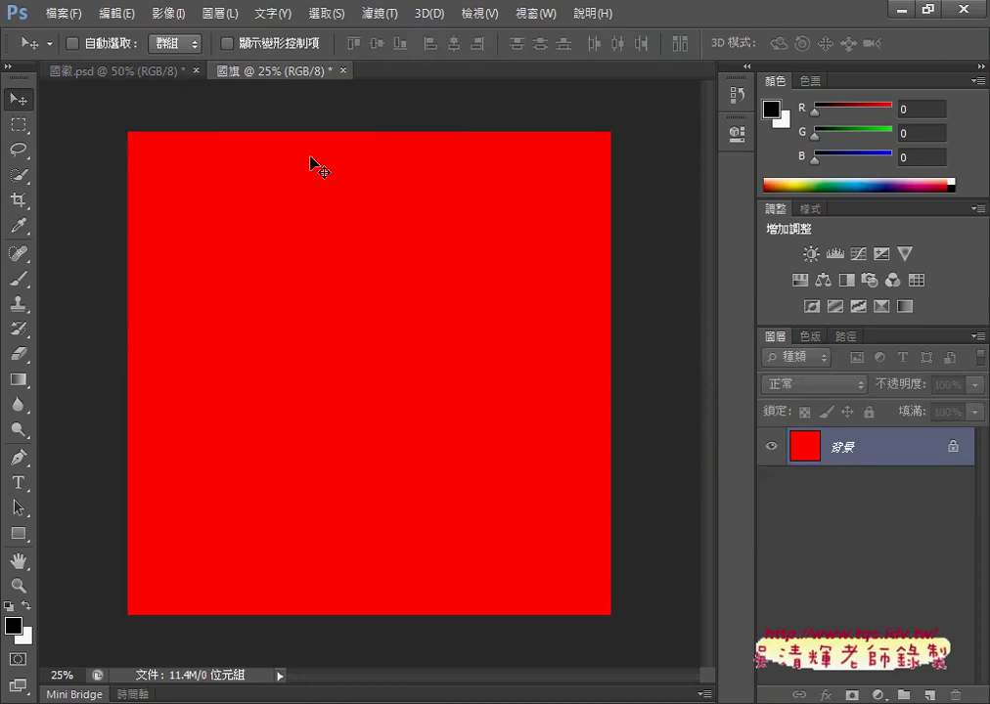
# - Select all three emblem layers in 國徽.psd
pyautogui.click(123, 72)
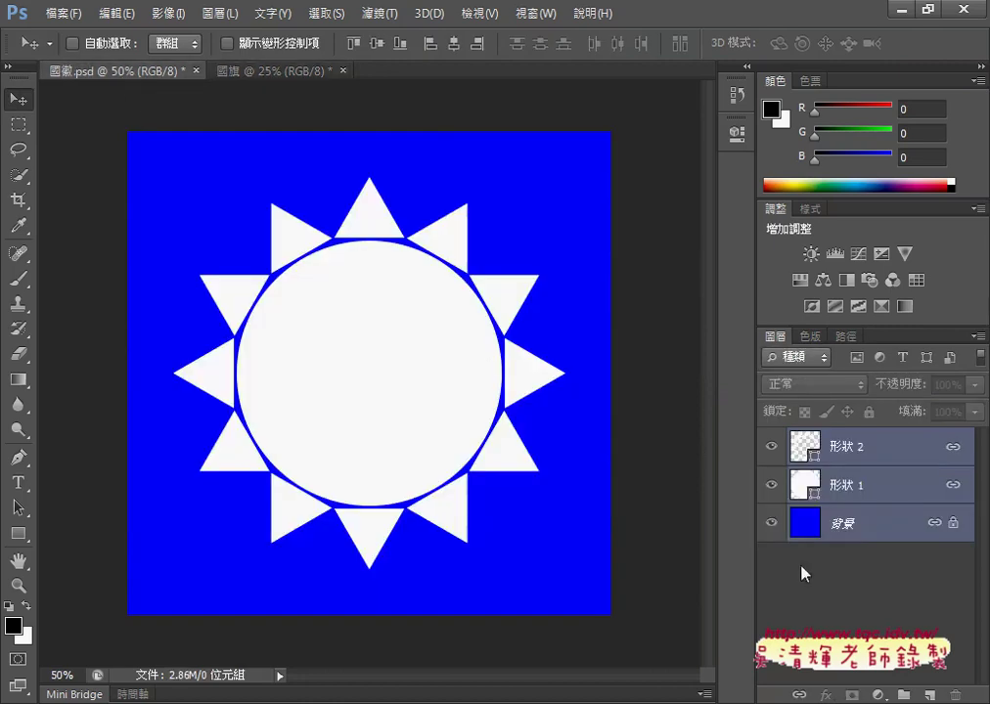
pyautogui.click(838, 541)
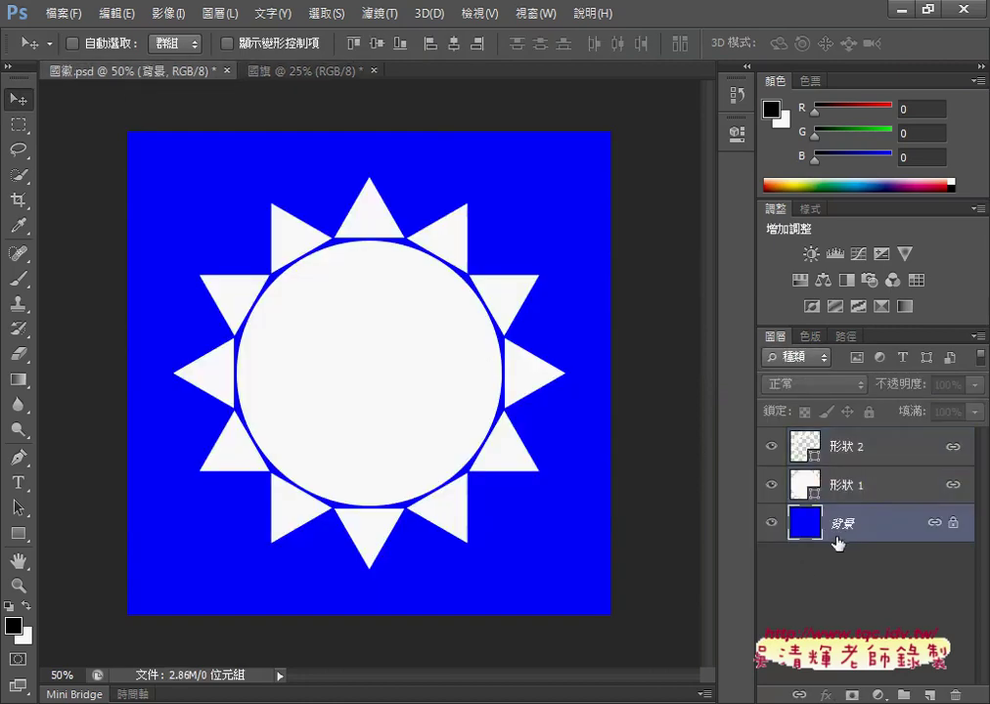
pyautogui.keyDown('shift'); pyautogui.click(856, 455); pyautogui.keyUp('shift')
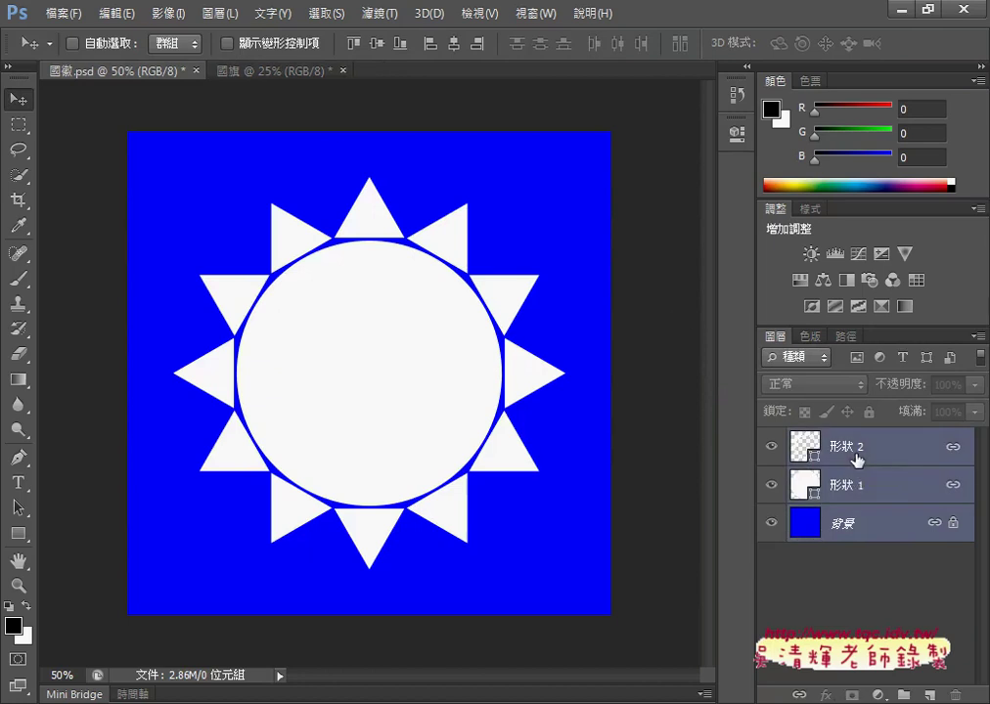
pyautogui.click(261, 73)
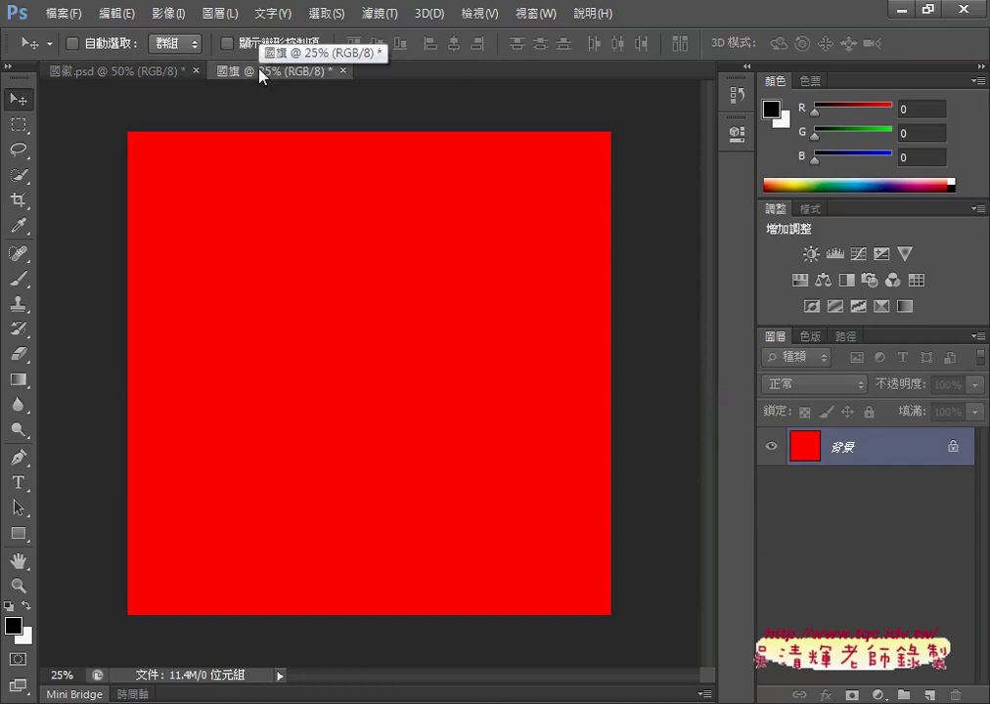
pyautogui.click(147, 74)
pyautogui.rightClick(833, 456)
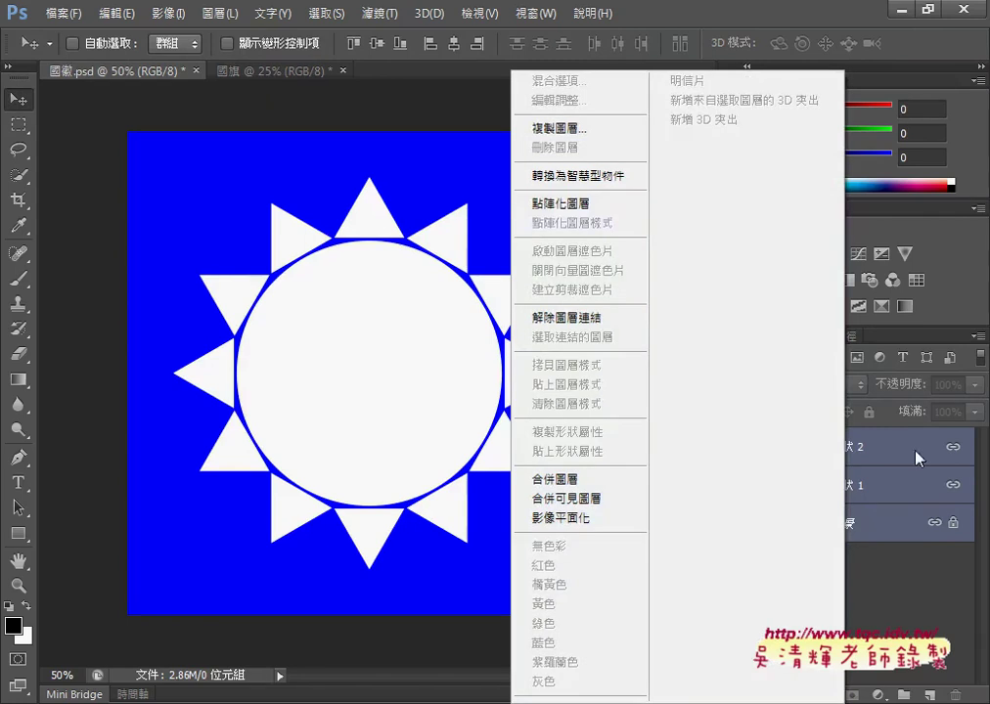
pyautogui.click(845, 476)
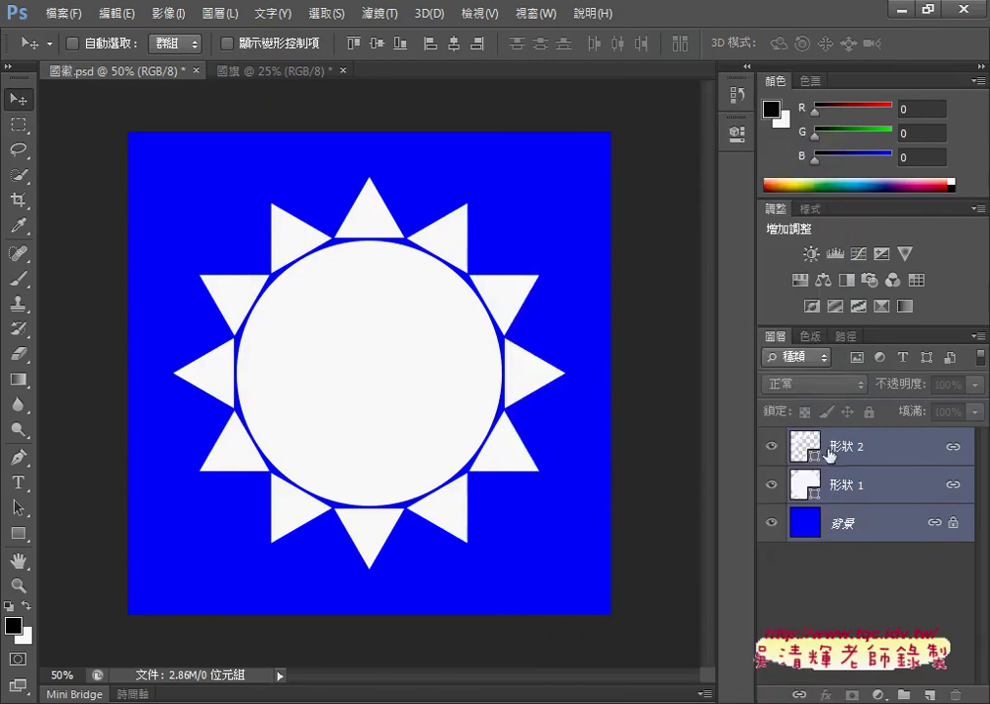
# - Duplicate the selected layers into 國旗 and view the flag
pyautogui.rightClick(848, 442)
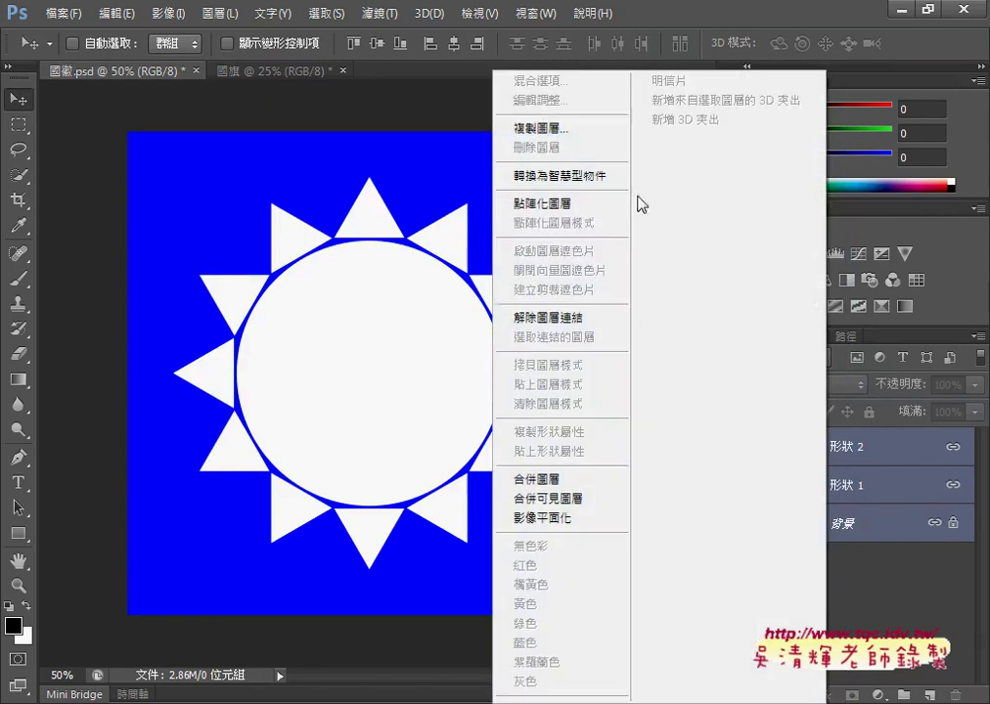
pyautogui.click(541, 128)
pyautogui.click(415, 290)
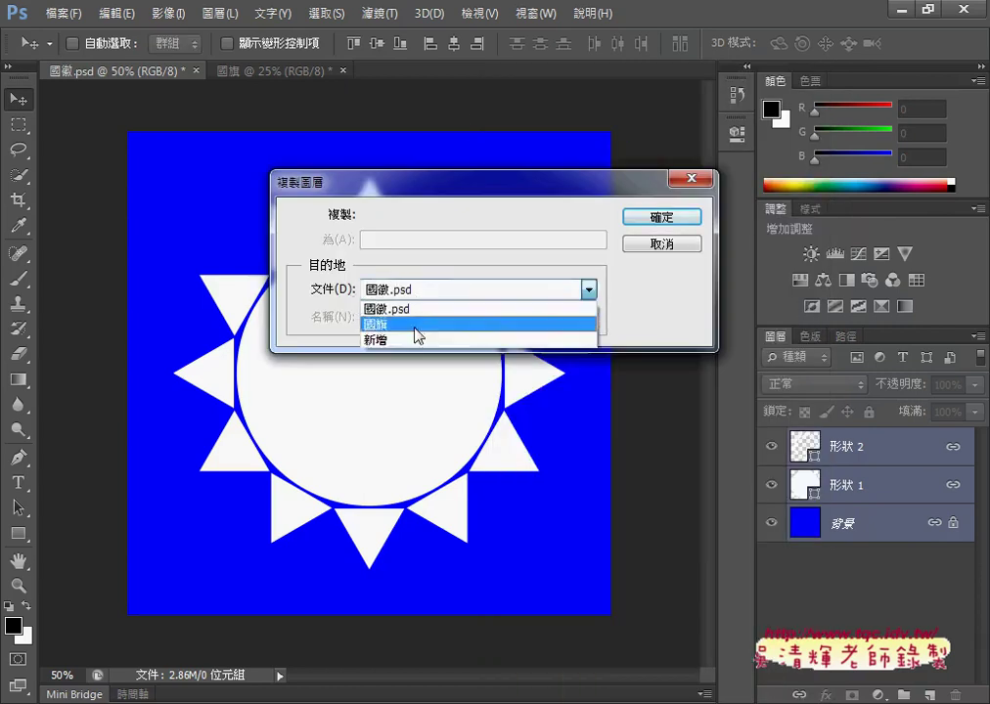
pyautogui.click(415, 324)
pyautogui.click(669, 218)
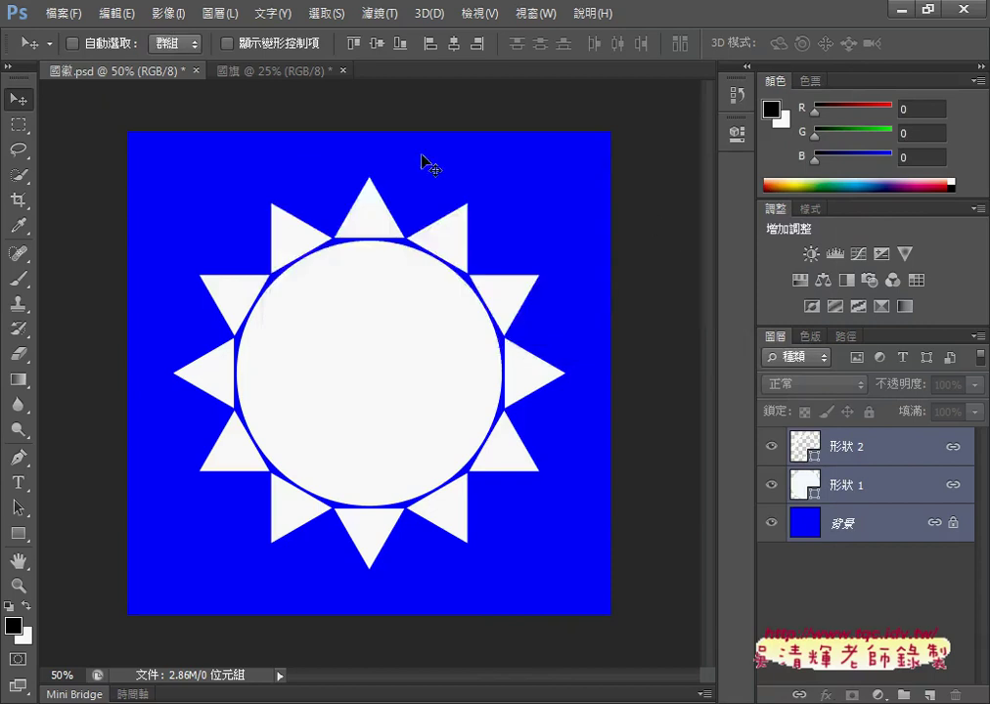
pyautogui.click(266, 73)
# - Save As 國旗.psd on the desktop in Photoshop (*.PSD) format, accepting maximum compatibility
pyautogui.click(65, 14)
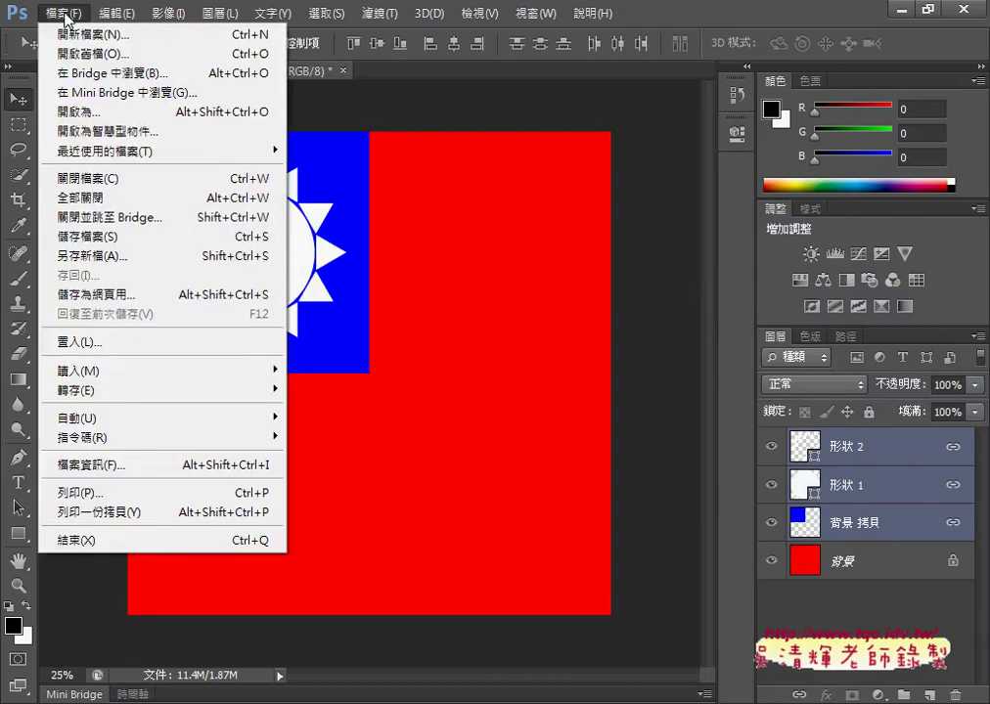
pyautogui.click(82, 260)
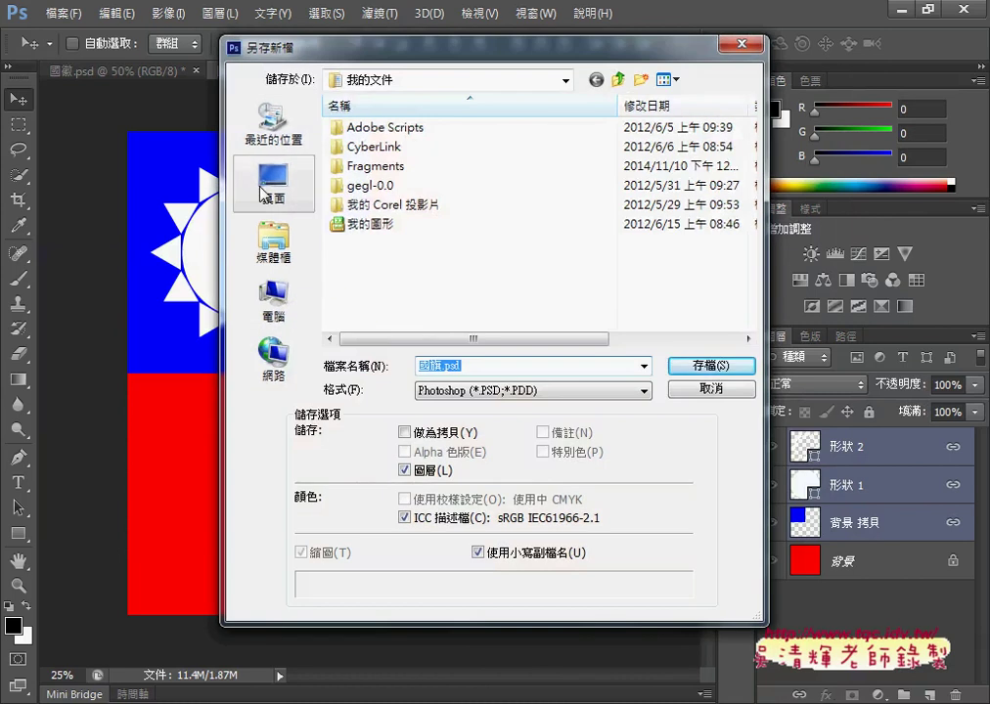
pyautogui.click(262, 186)
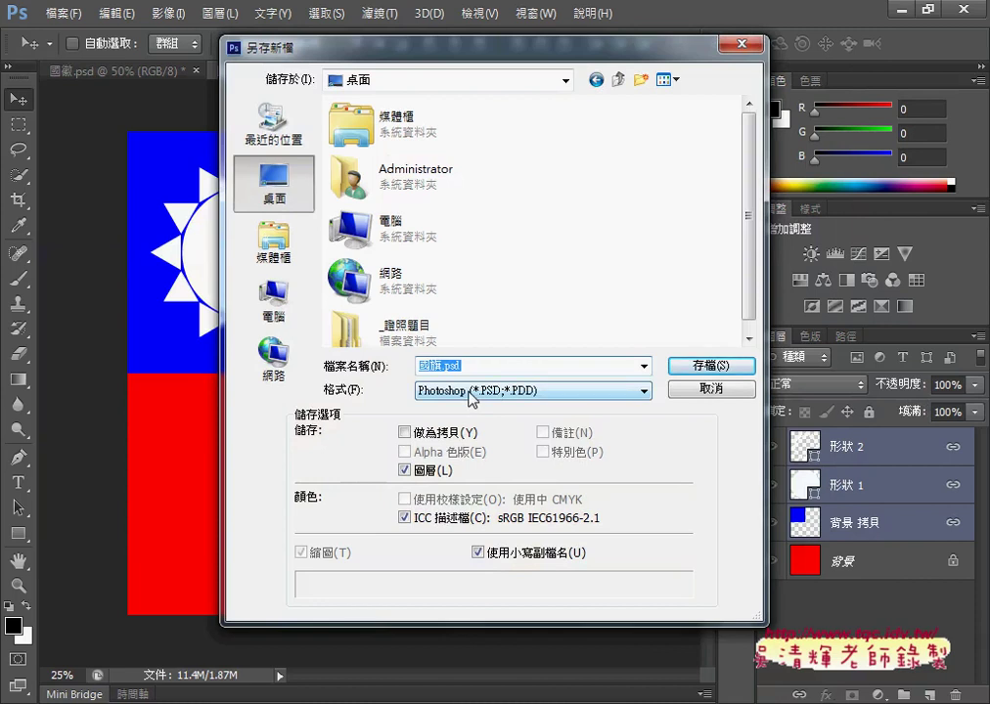
pyautogui.click(471, 392)
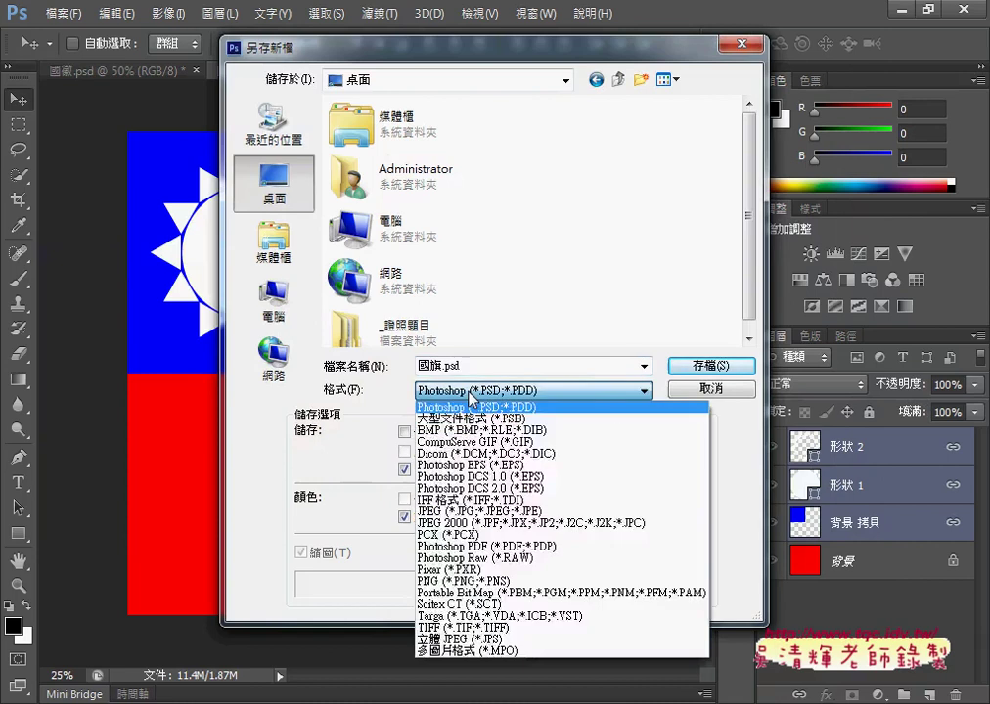
pyautogui.click(470, 399)
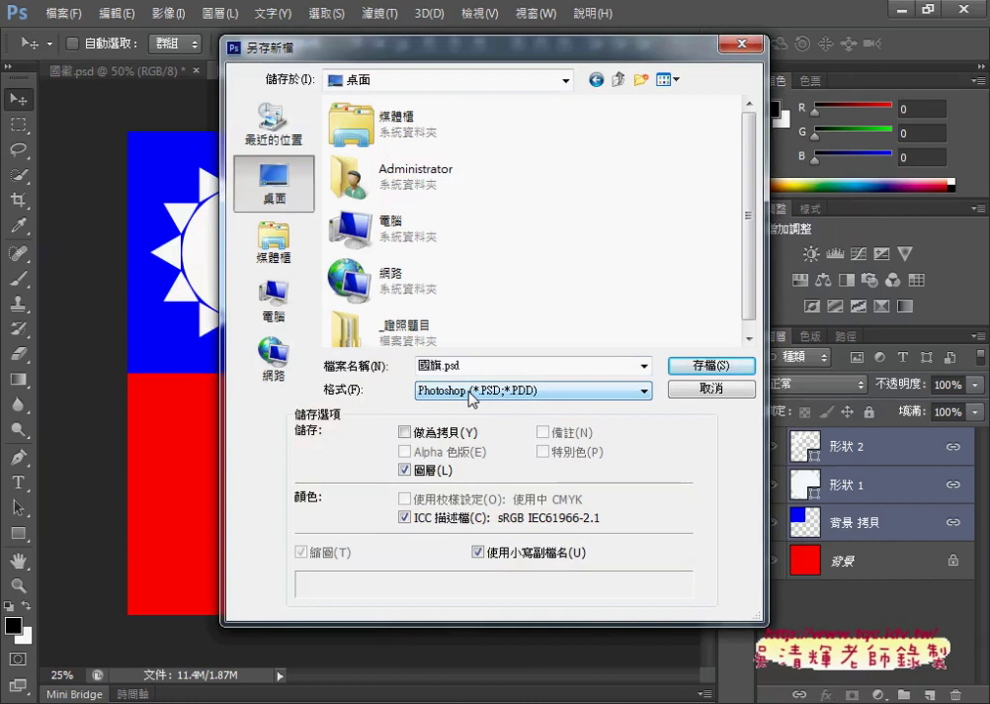
pyautogui.click(471, 392)
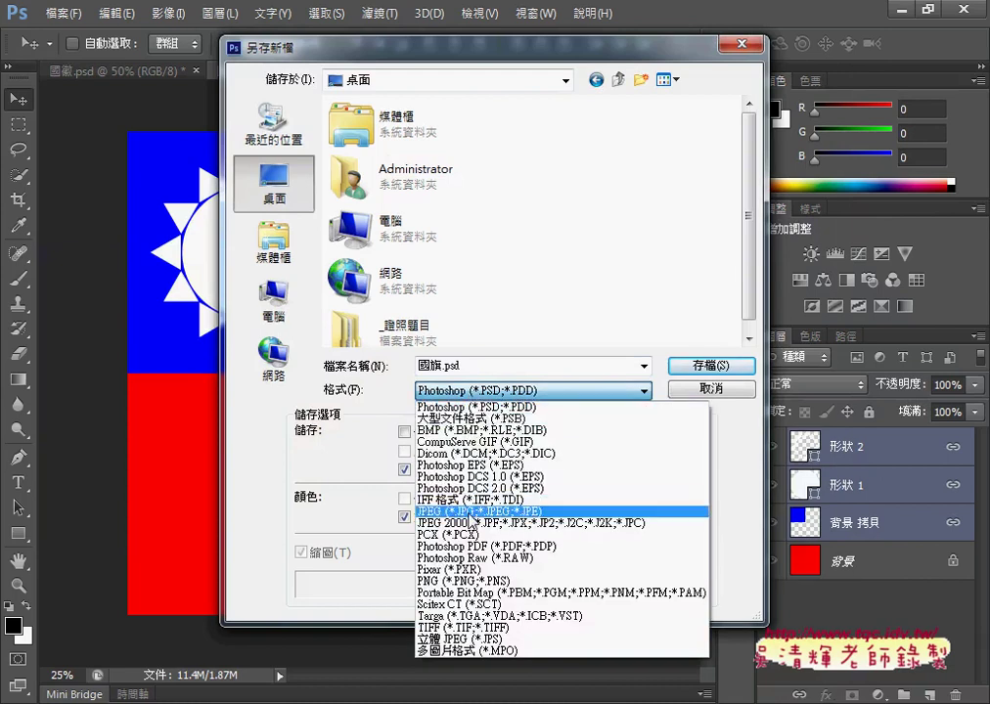
pyautogui.click(470, 513)
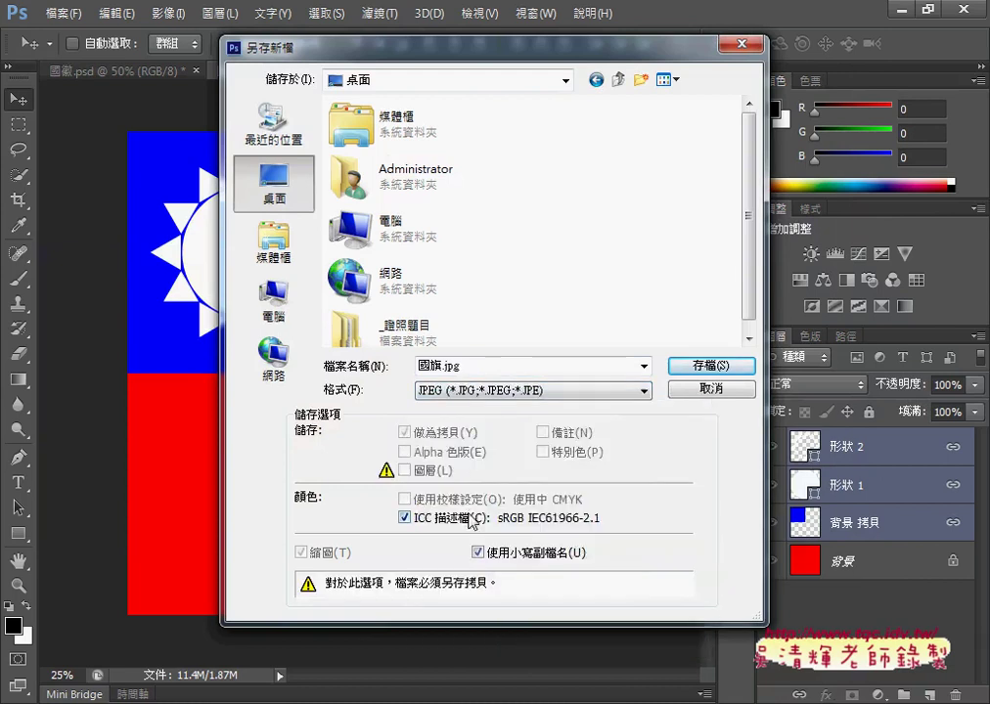
pyautogui.click(494, 392)
pyautogui.click(494, 406)
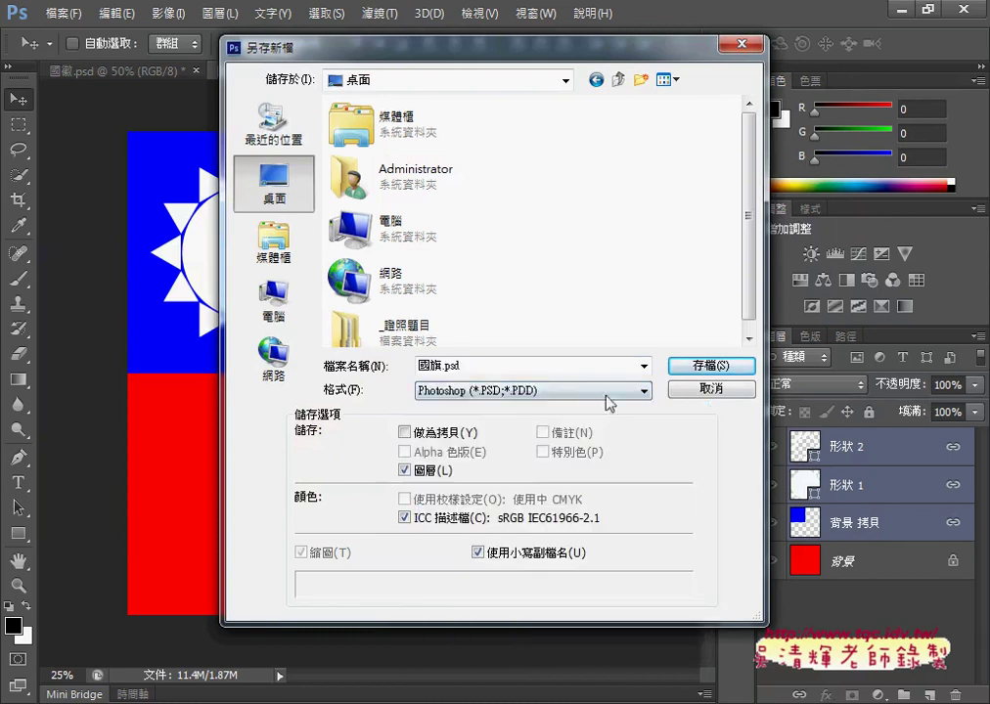
pyautogui.click(719, 368)
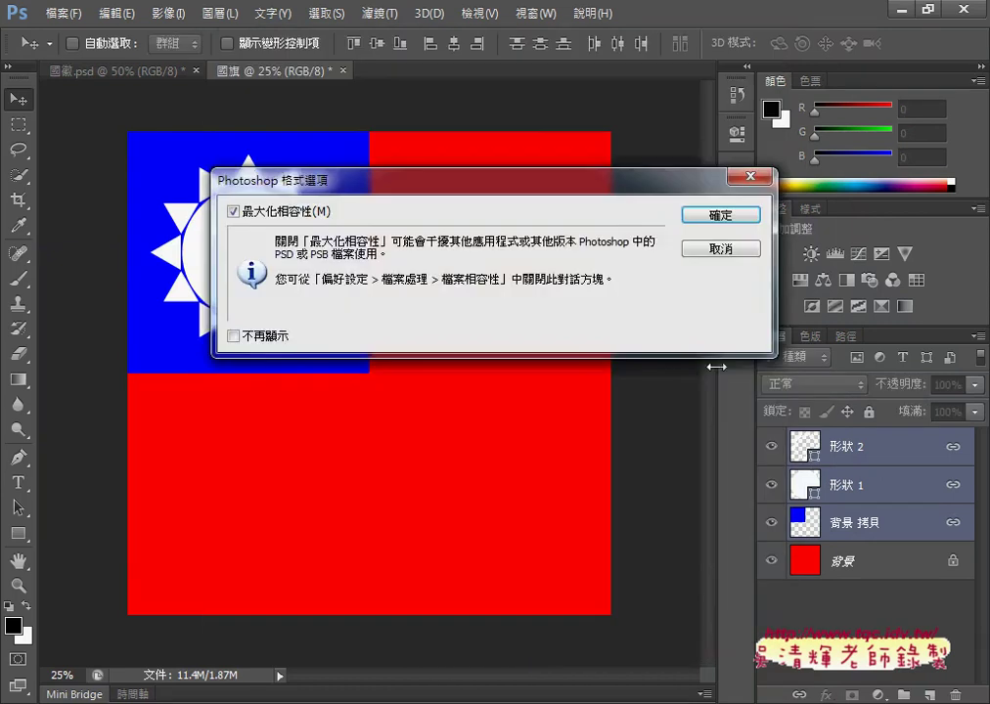
pyautogui.click(722, 216)
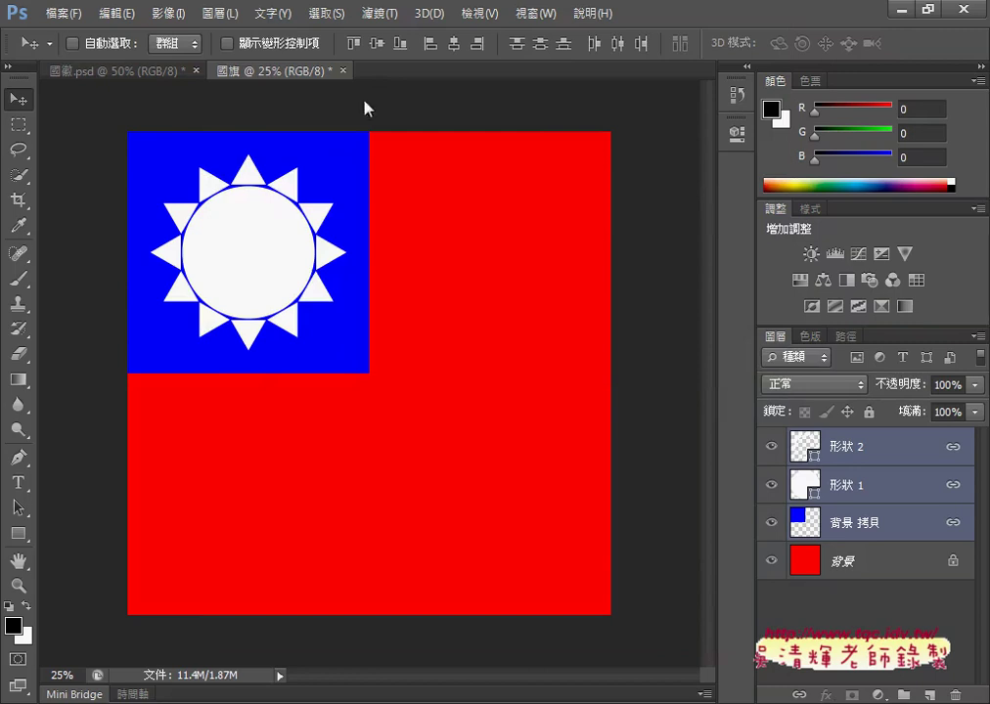
# - Save a copy as 國旗.jpg in JPEG format on the desktop at quality 8
pyautogui.click(60, 14)
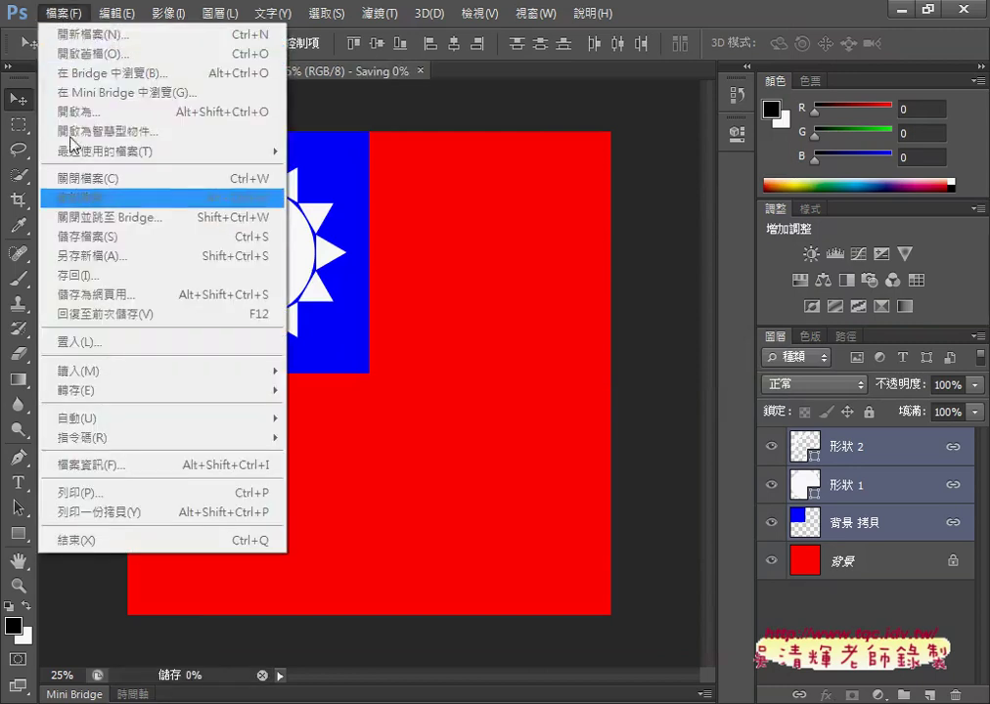
pyautogui.click(60, 13)
pyautogui.click(115, 14)
pyautogui.click(377, 87)
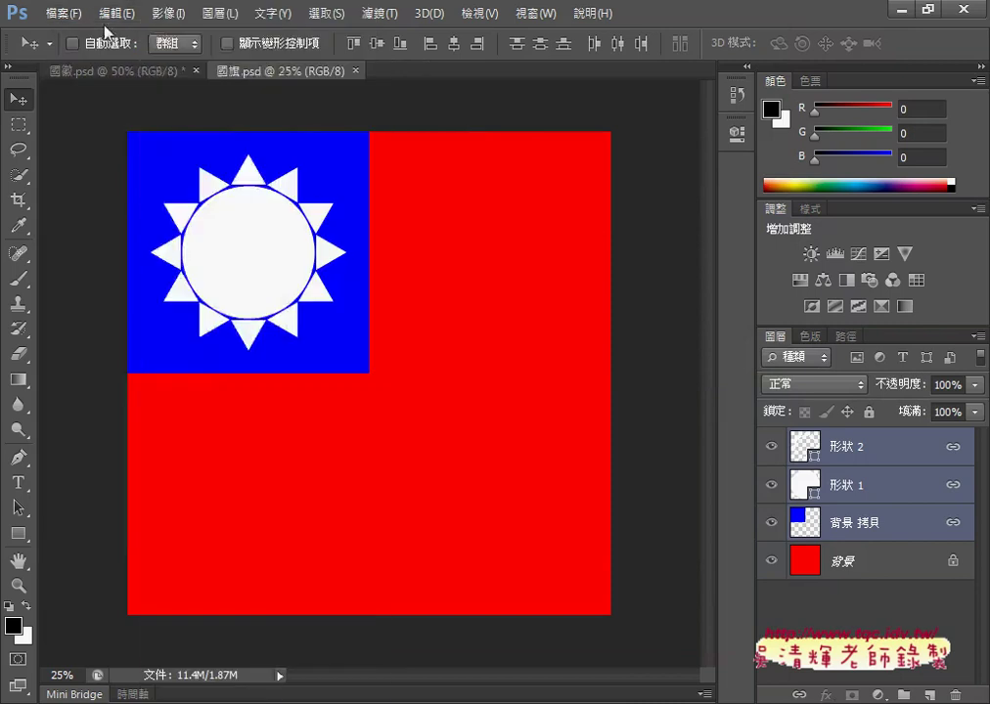
pyautogui.click(70, 15)
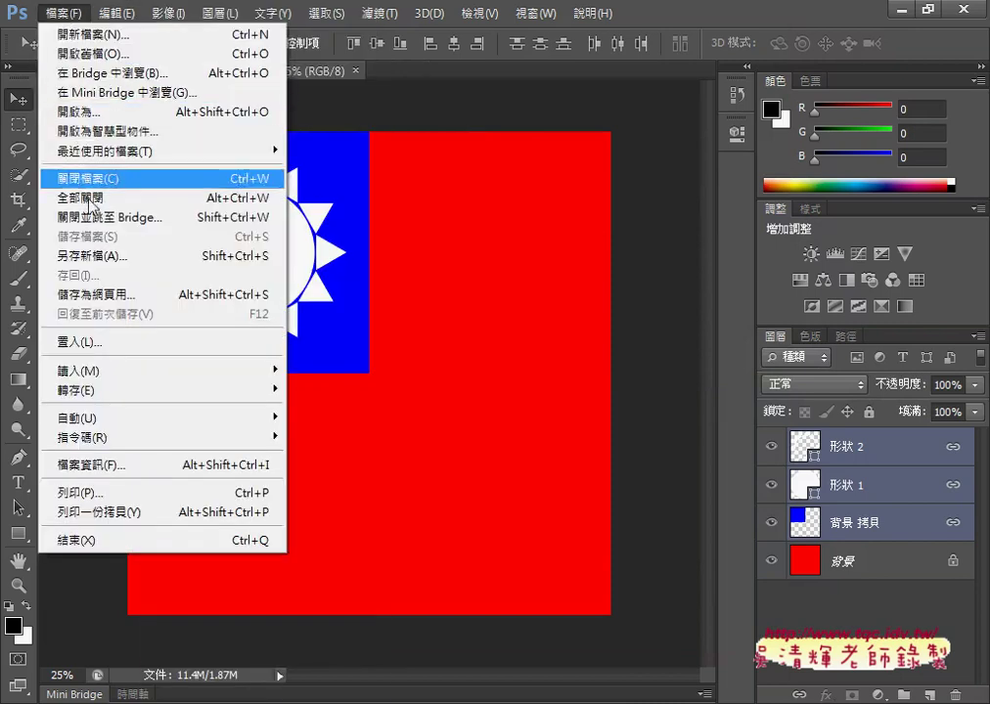
pyautogui.click(110, 254)
pyautogui.click(499, 391)
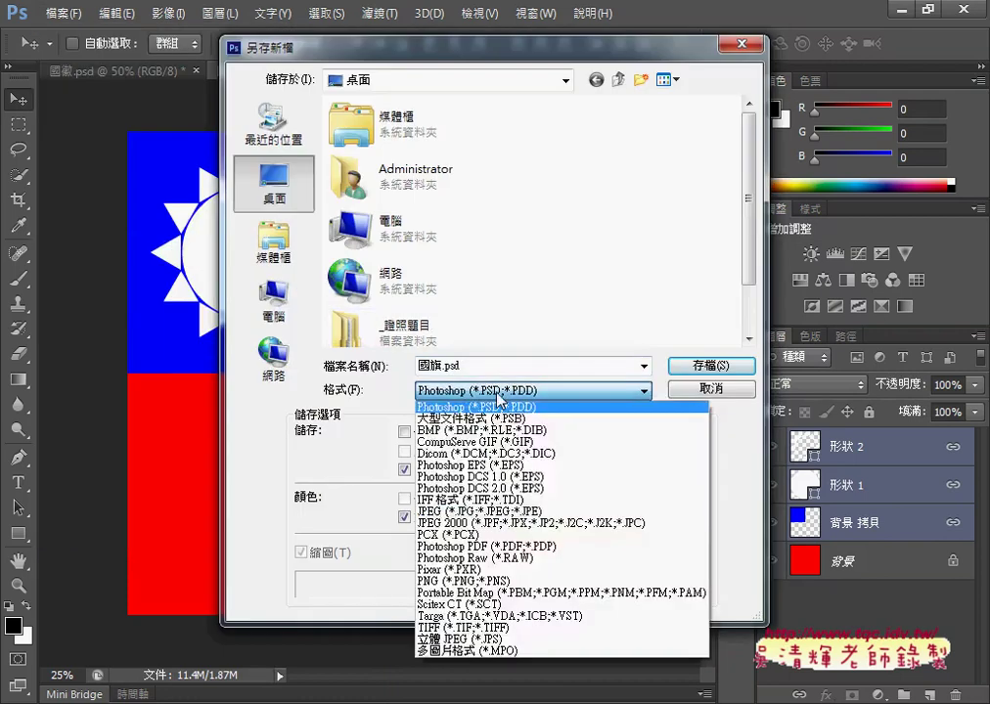
pyautogui.click(501, 509)
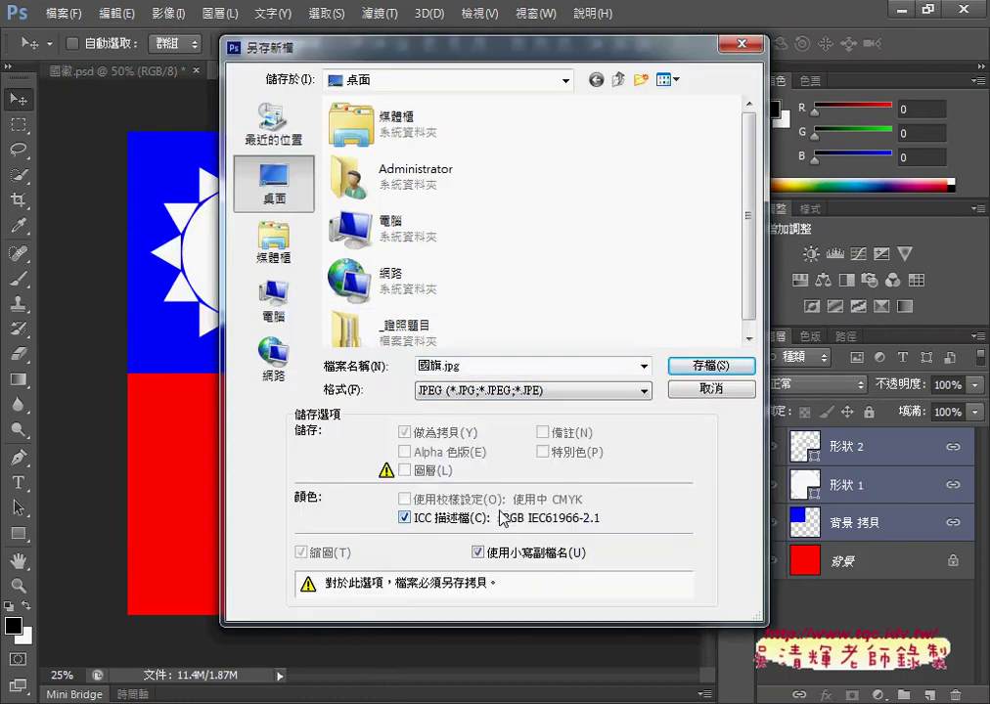
pyautogui.click(694, 370)
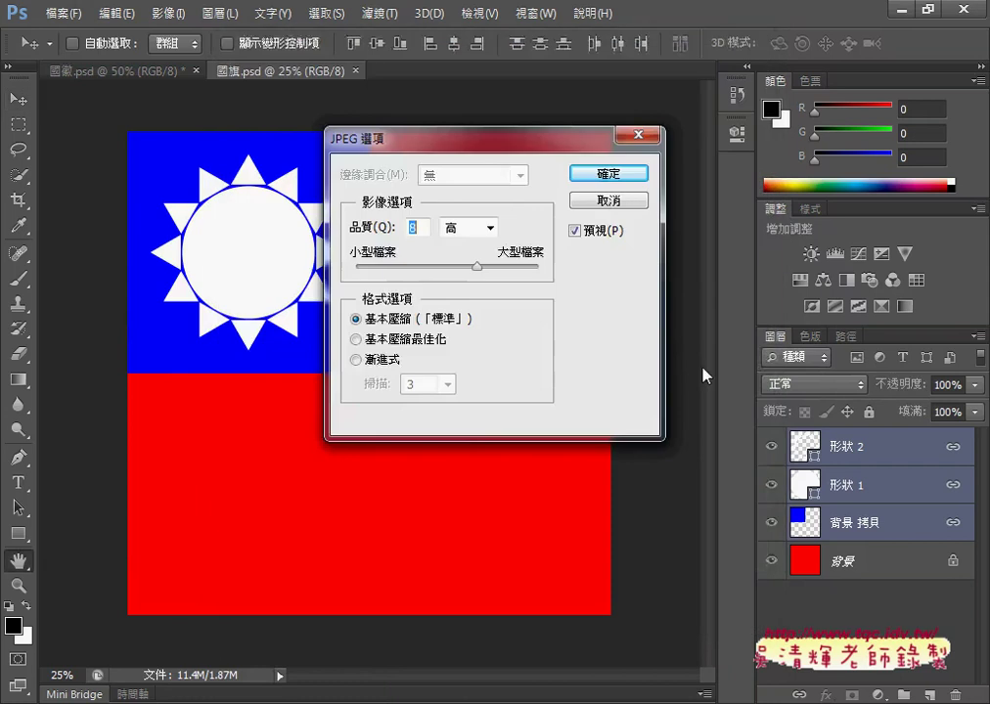
pyautogui.click(592, 176)
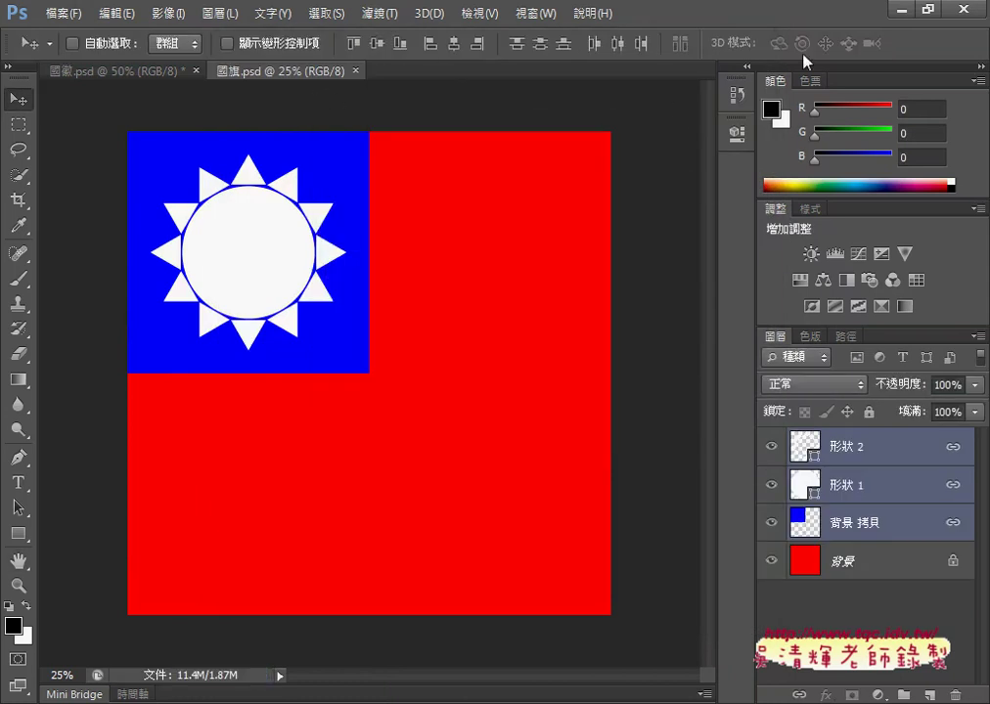
# - Minimize Photoshop and Explorer, then open the saved 國旗.jpg from the desktop to check it
pyautogui.click(901, 9)
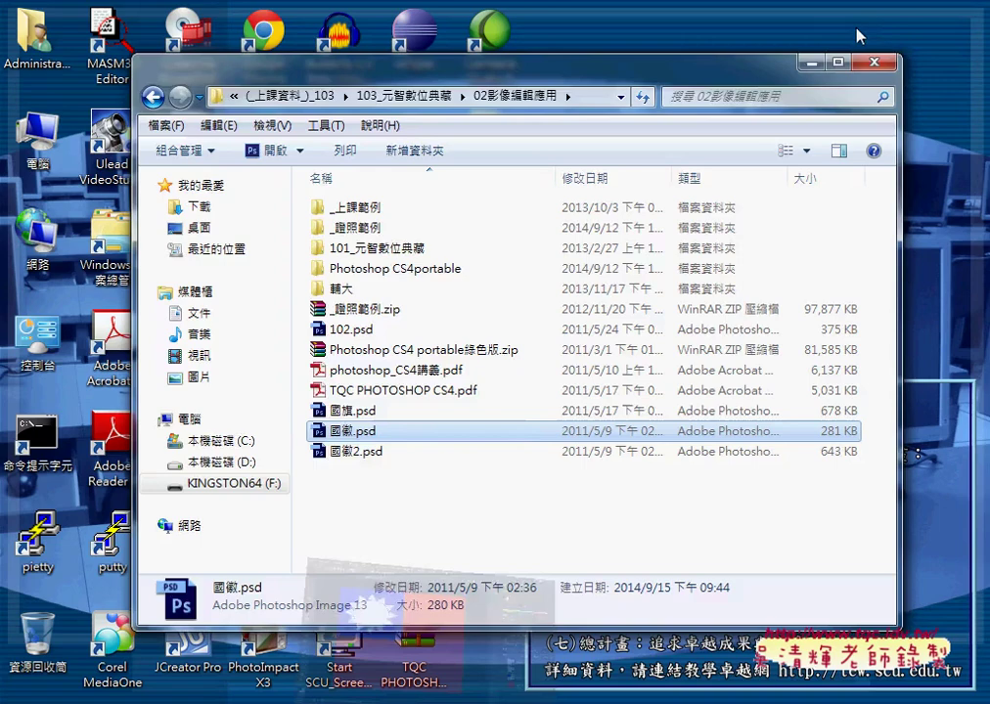
pyautogui.click(811, 62)
pyautogui.doubleClick(512, 338)
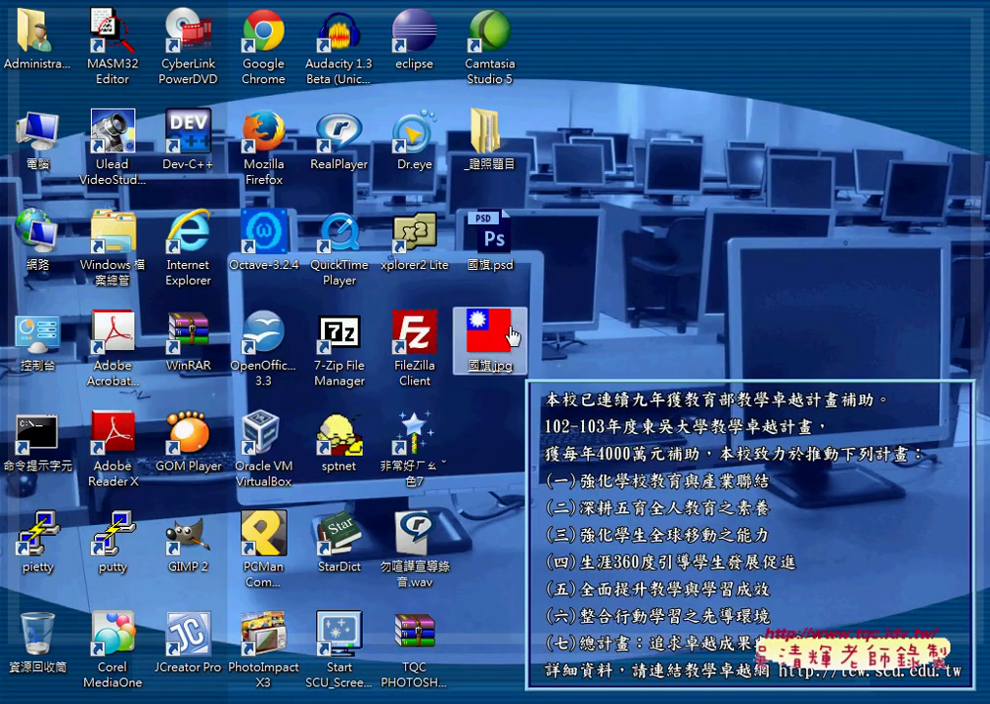